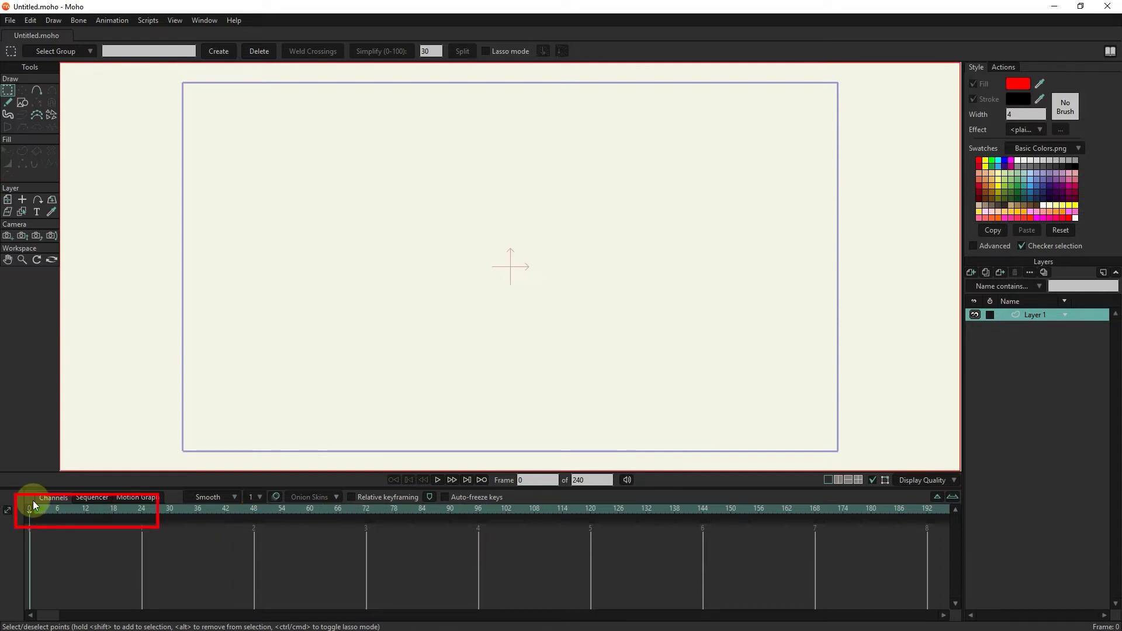
Scrub the playhead to frame 18 and select the 240 end-frame field for editing
left_click_drag(40, 510, 56, 533)
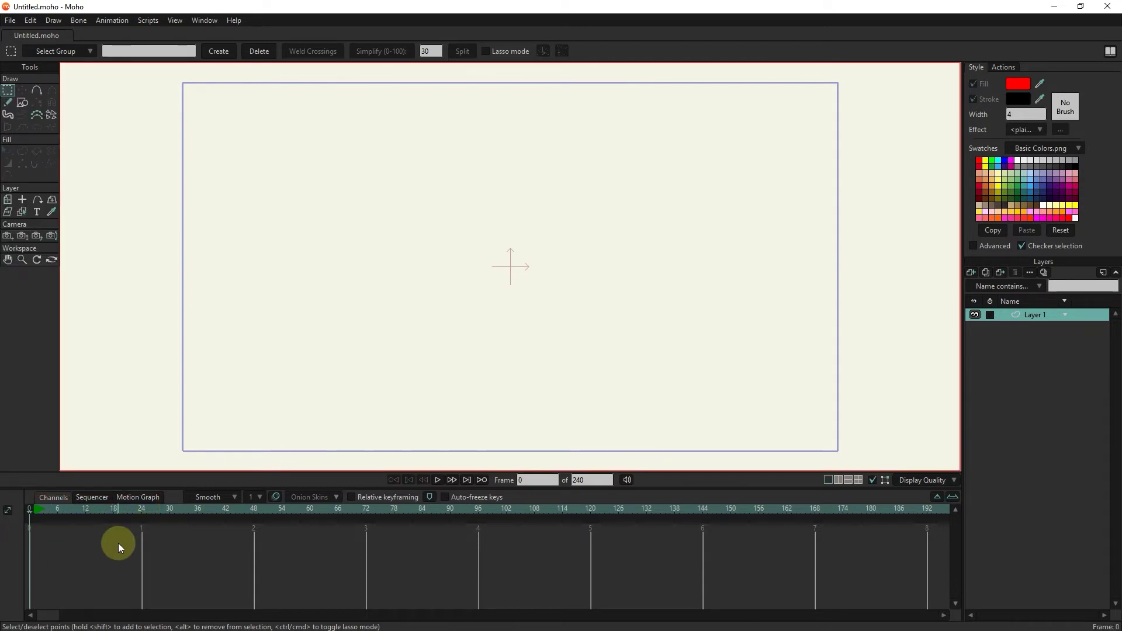
left_click_drag(28, 513, 112, 520)
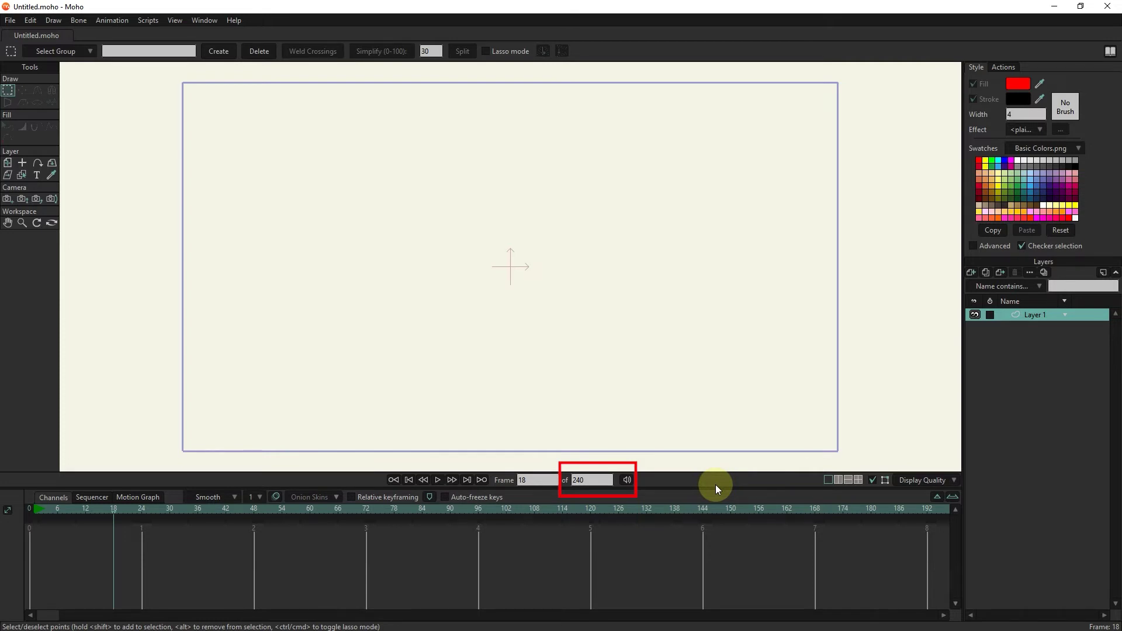
left_click(596, 481)
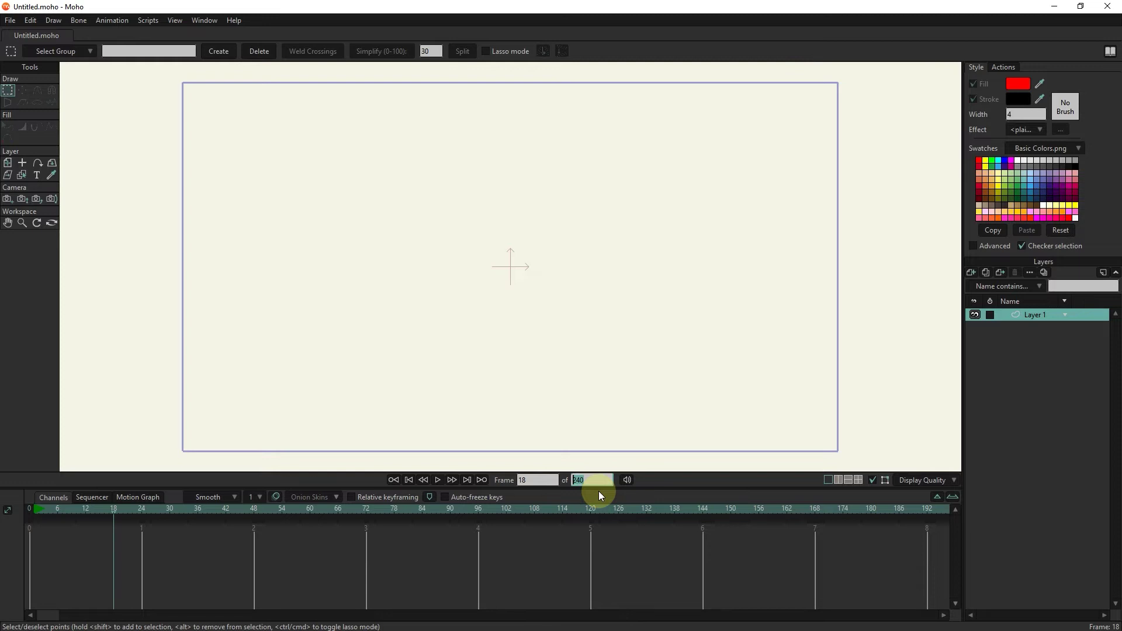
Change the scene's end frame to 120, replacing the interim value of 288
left_click_drag(53, 617, 261, 605)
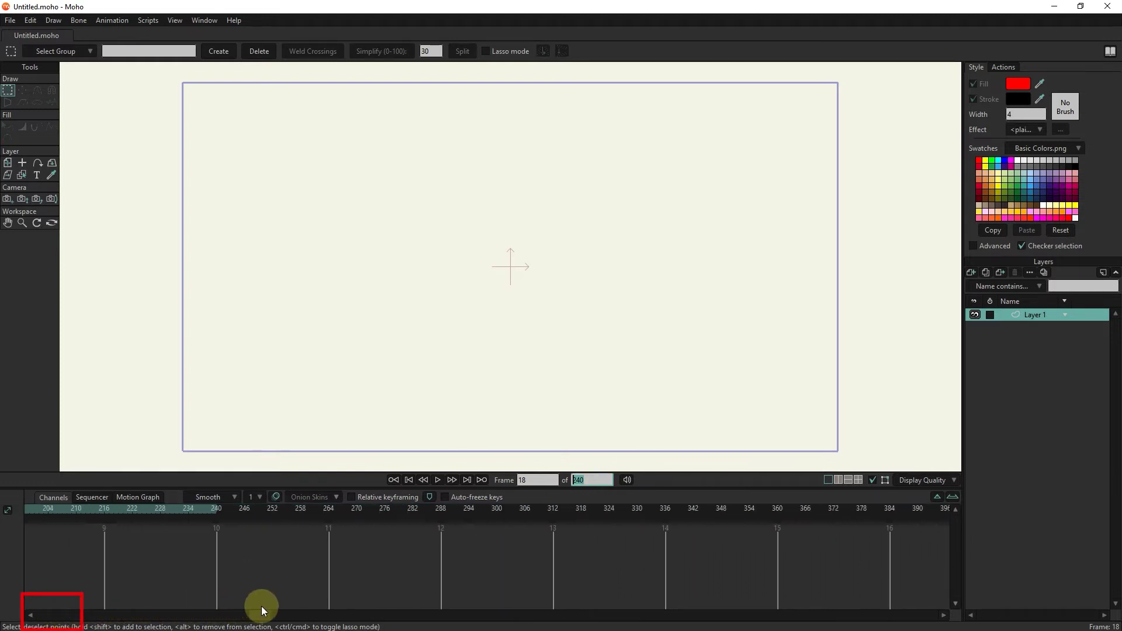
key("alt")
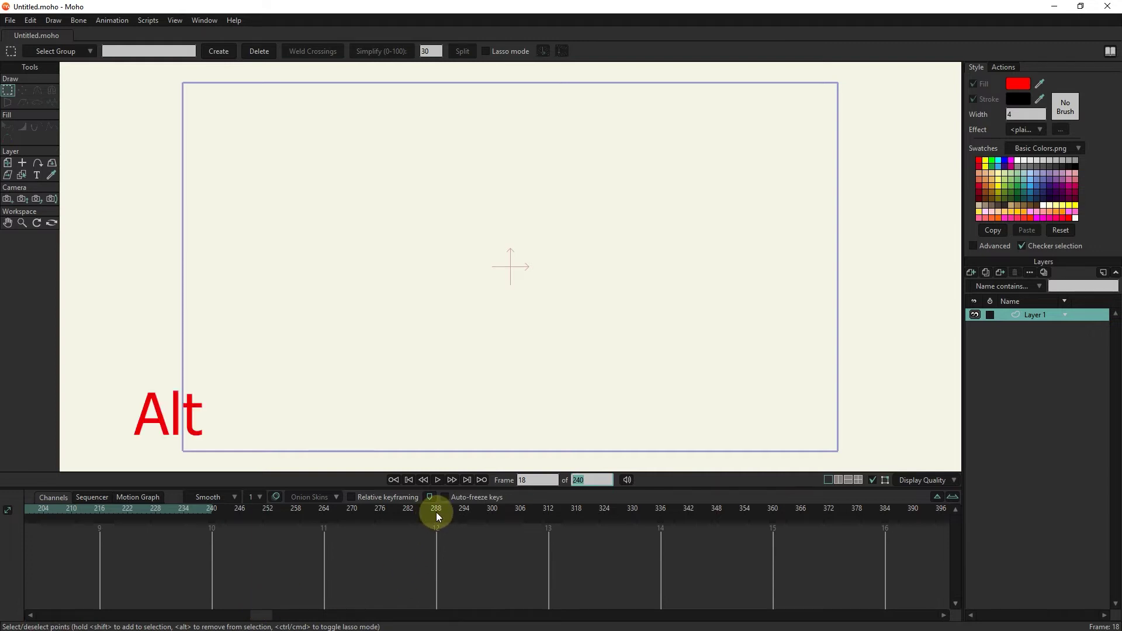
left_click(436, 512, "alt")
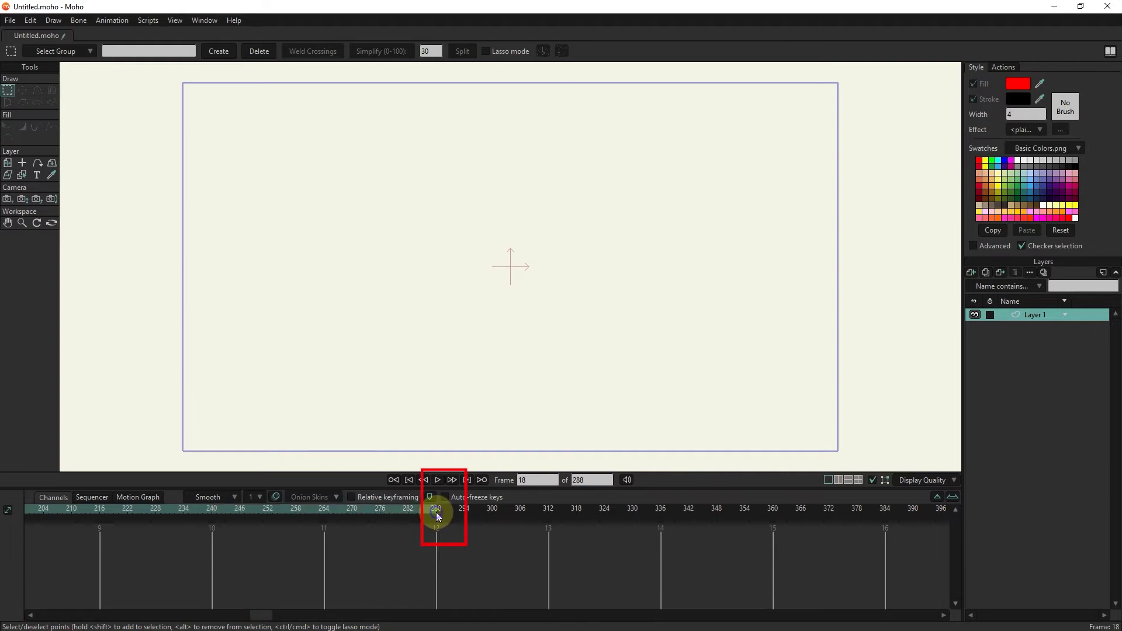
left_click_drag(606, 478, 564, 483)
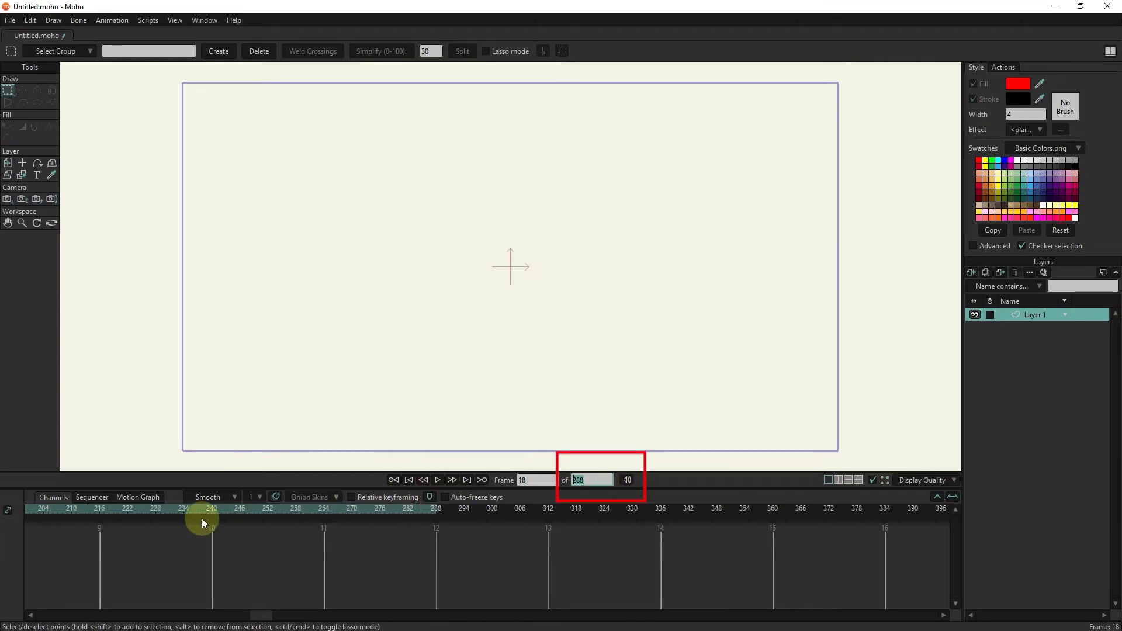
left_click_drag(257, 613, 118, 614)
type("120")
key("Return")
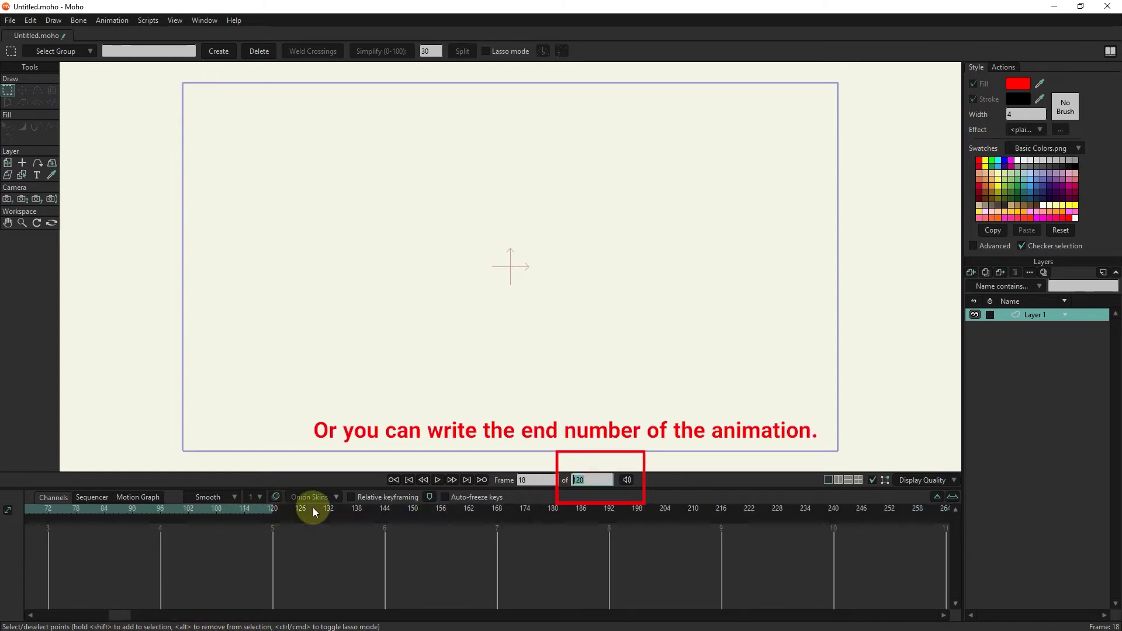
Rewind to frame 0, then move the playhead to frame 39
left_click(409, 479)
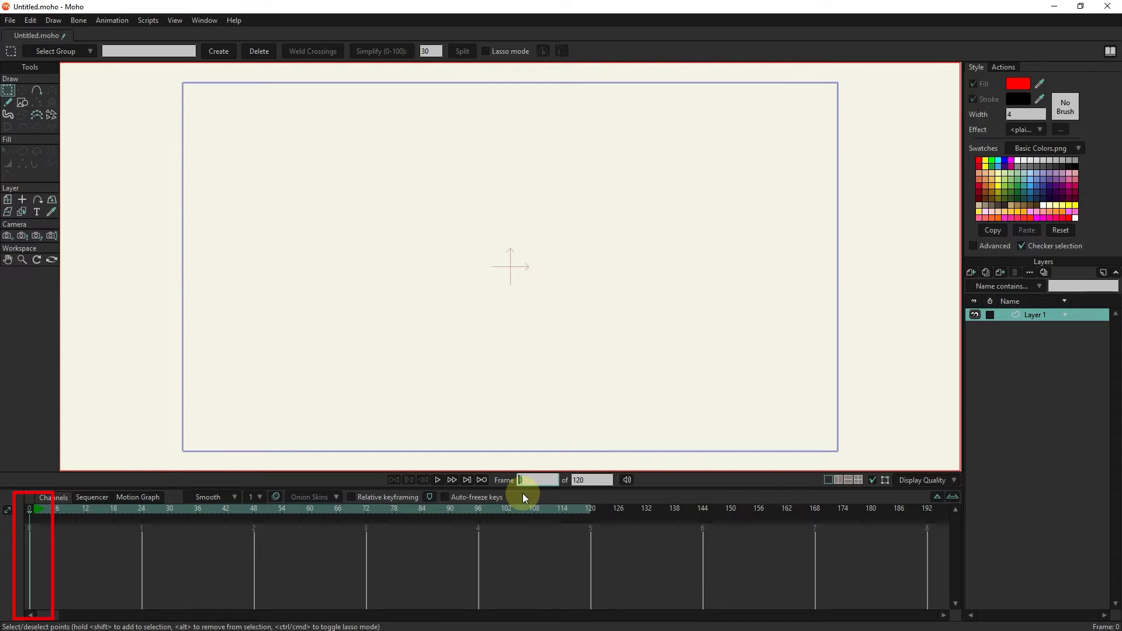
left_click_drag(117, 506, 211, 515)
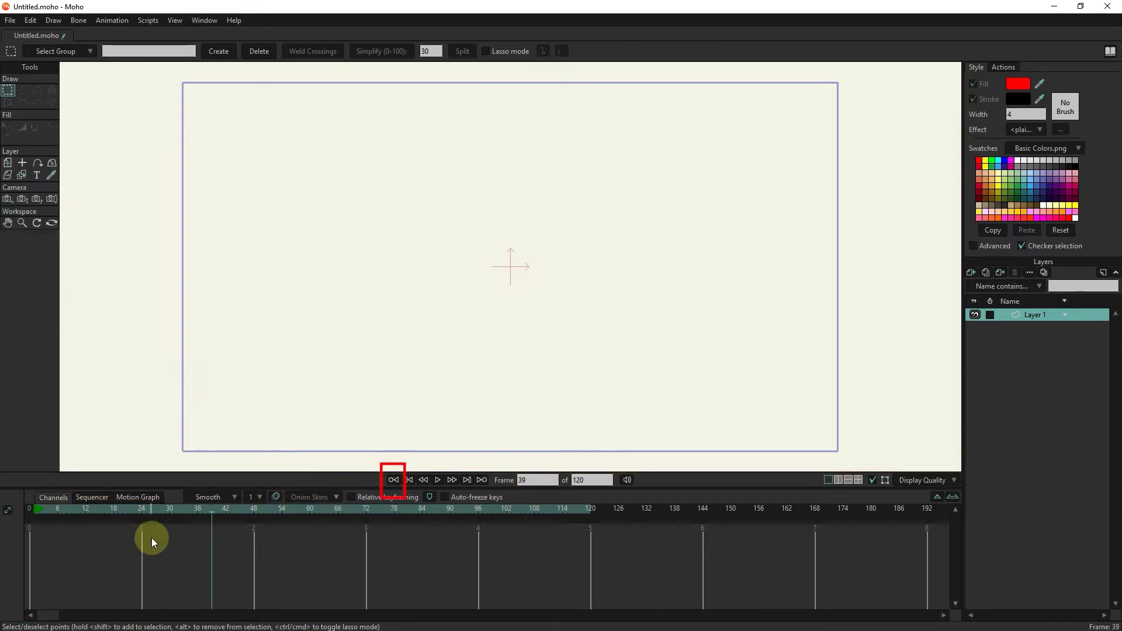
left_click(7, 163)
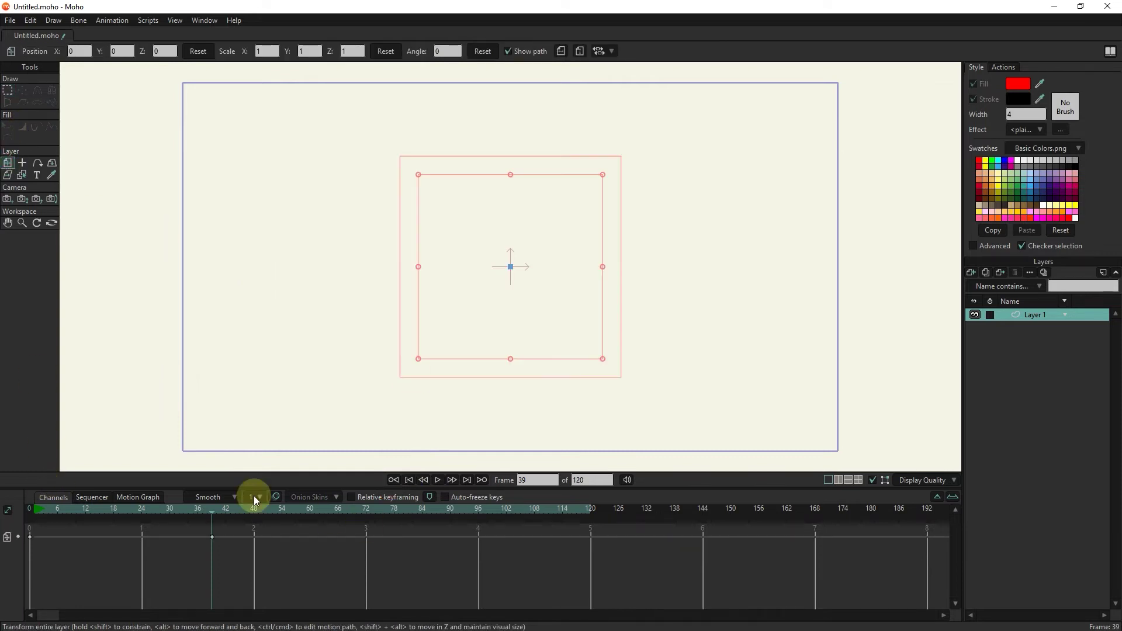
Jump between keyframes 72 and 39, scrub to frames 81 and 58, then step back six frames
left_click(366, 509)
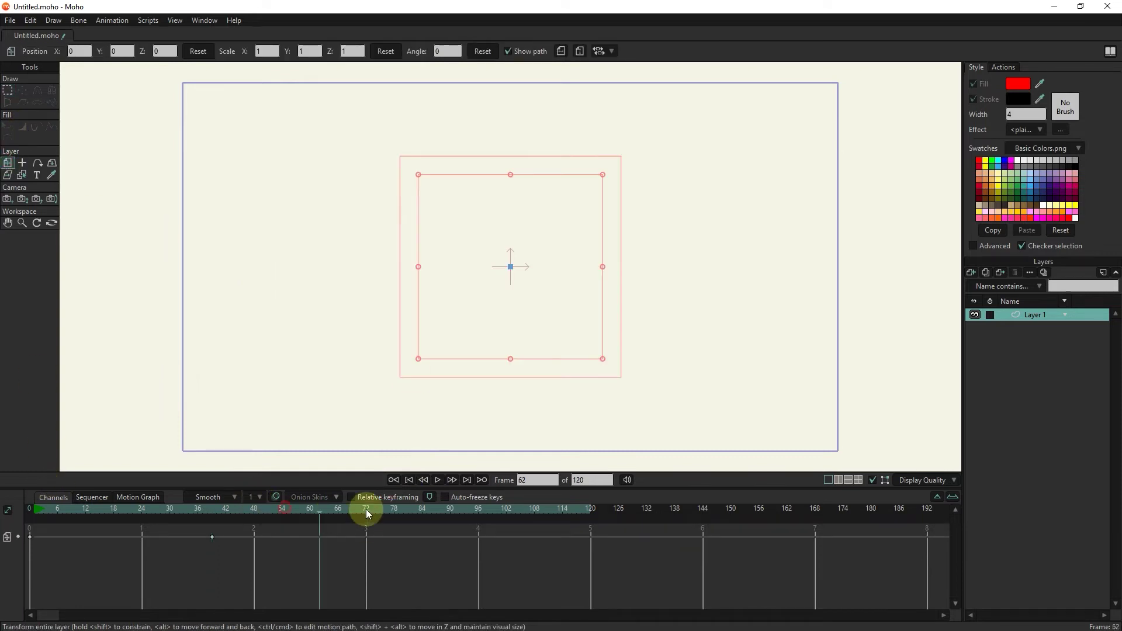
left_click(402, 479)
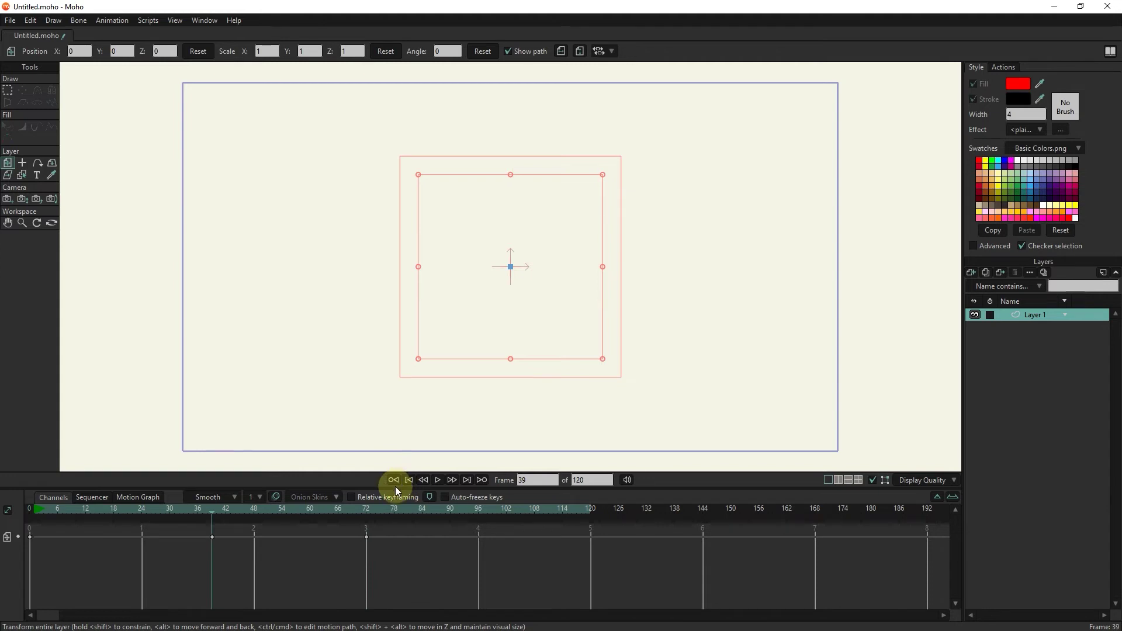
left_click_drag(342, 509, 408, 510)
left_click(396, 479)
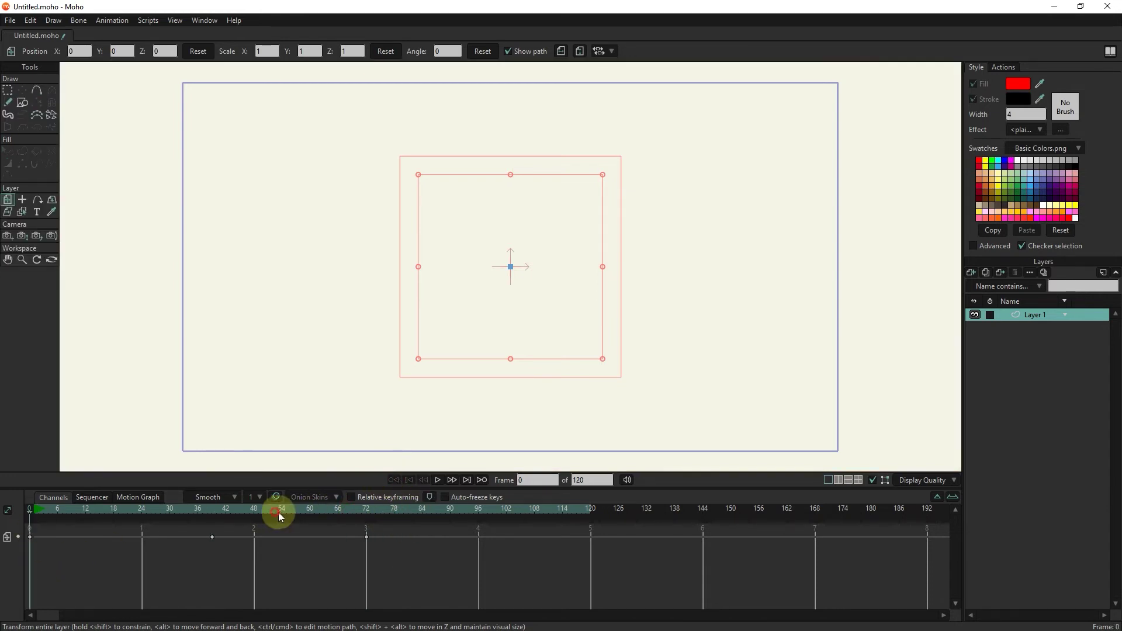
left_click_drag(278, 512, 304, 513)
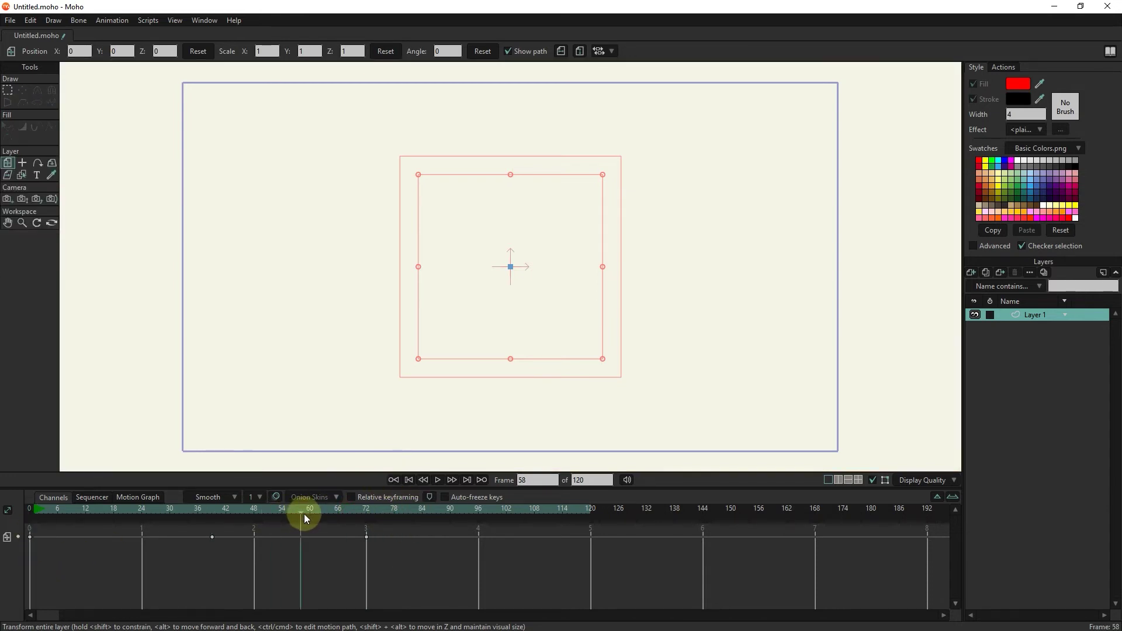
left_click(422, 481)
left_click(423, 481)
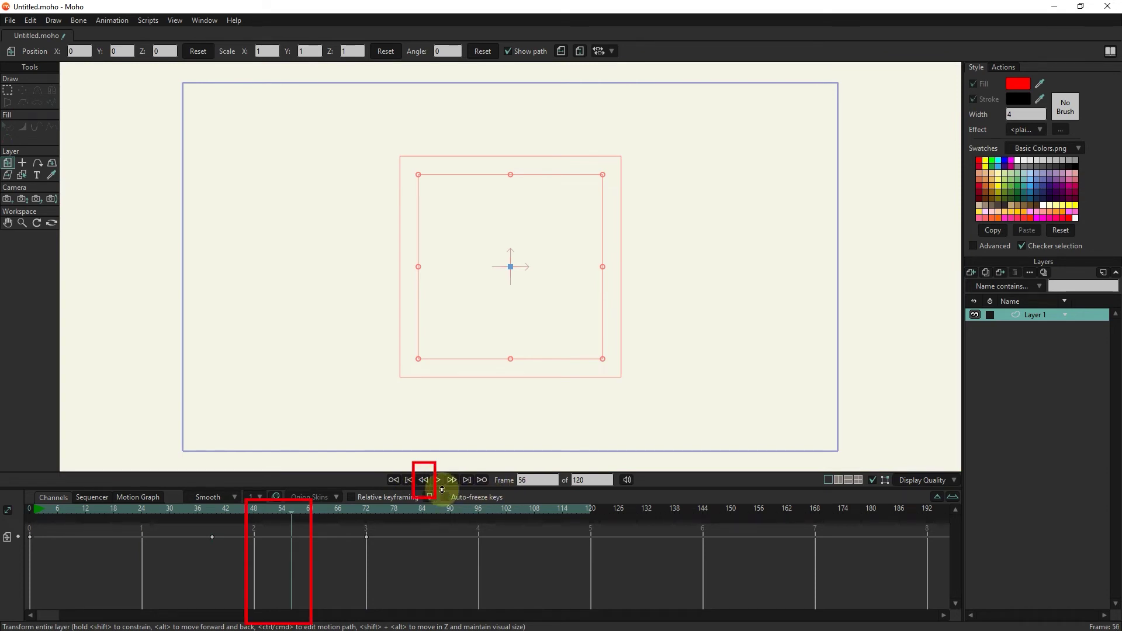
left_click(423, 483)
left_click(424, 482)
left_click(423, 483)
left_click(423, 482)
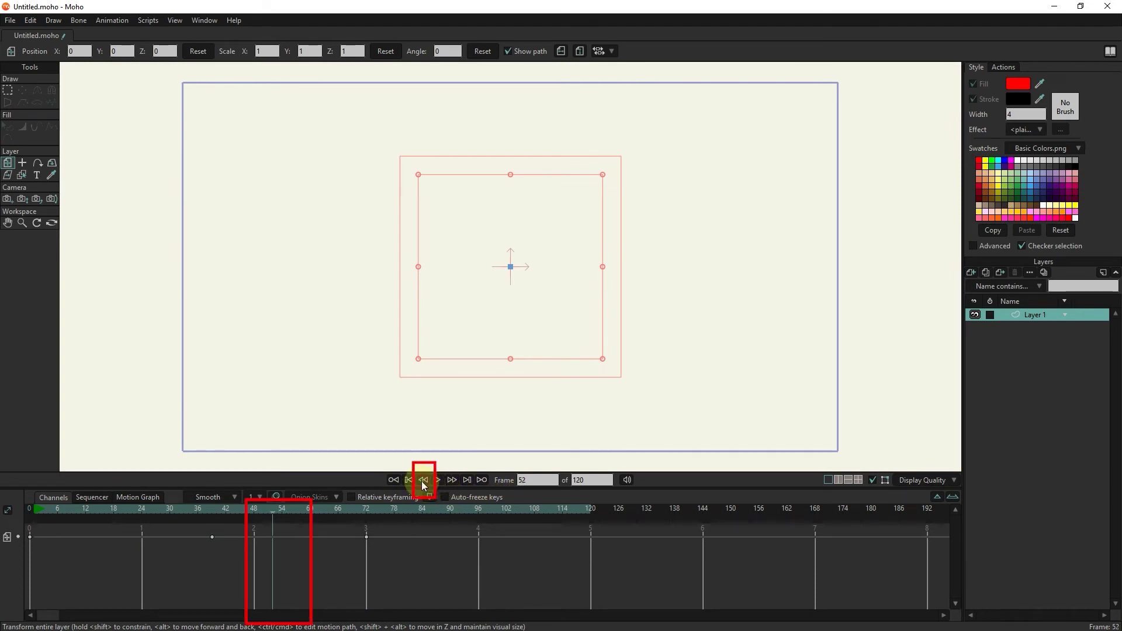
left_click(424, 482)
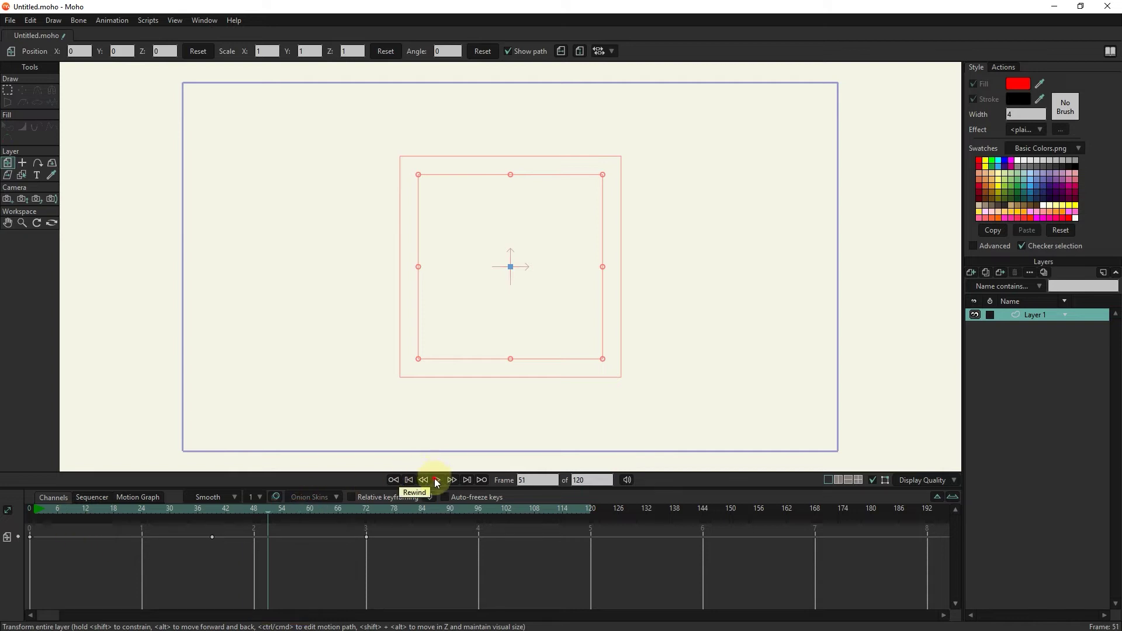
Play and stop at frame 96, step forward six frames, then jump to frame 120
left_click(435, 481)
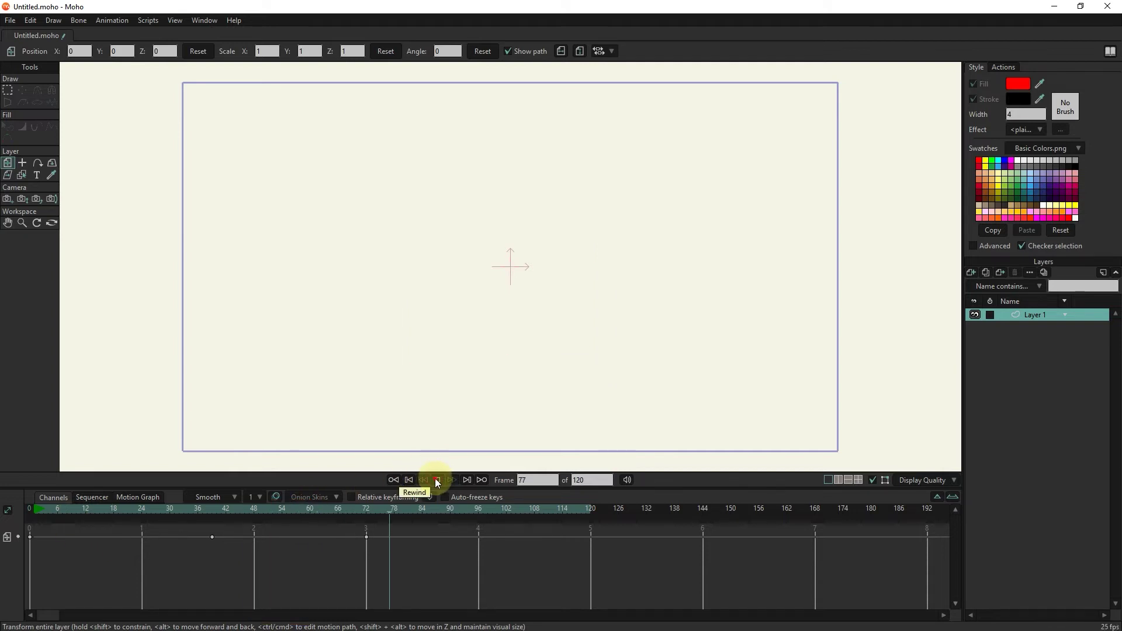
left_click(437, 482)
left_click(437, 481)
left_click(437, 482)
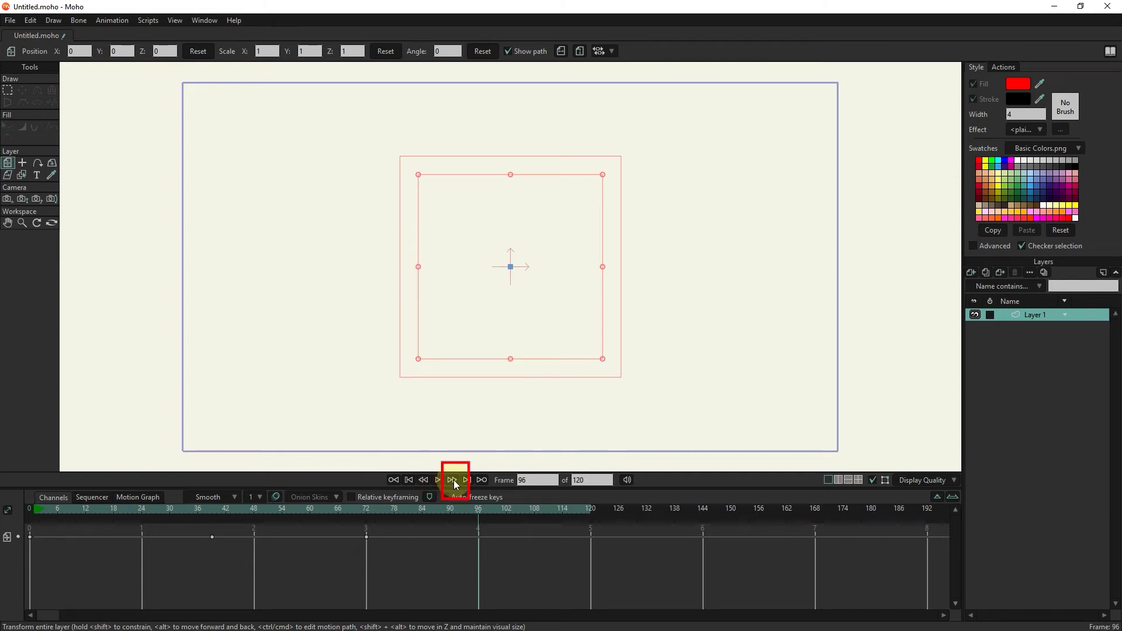
left_click(455, 482)
left_click(455, 481)
left_click(455, 481)
left_click(455, 481)
left_click(455, 482)
left_click(455, 481)
left_click(465, 480)
left_click_drag(296, 507, 264, 508)
left_click(467, 479)
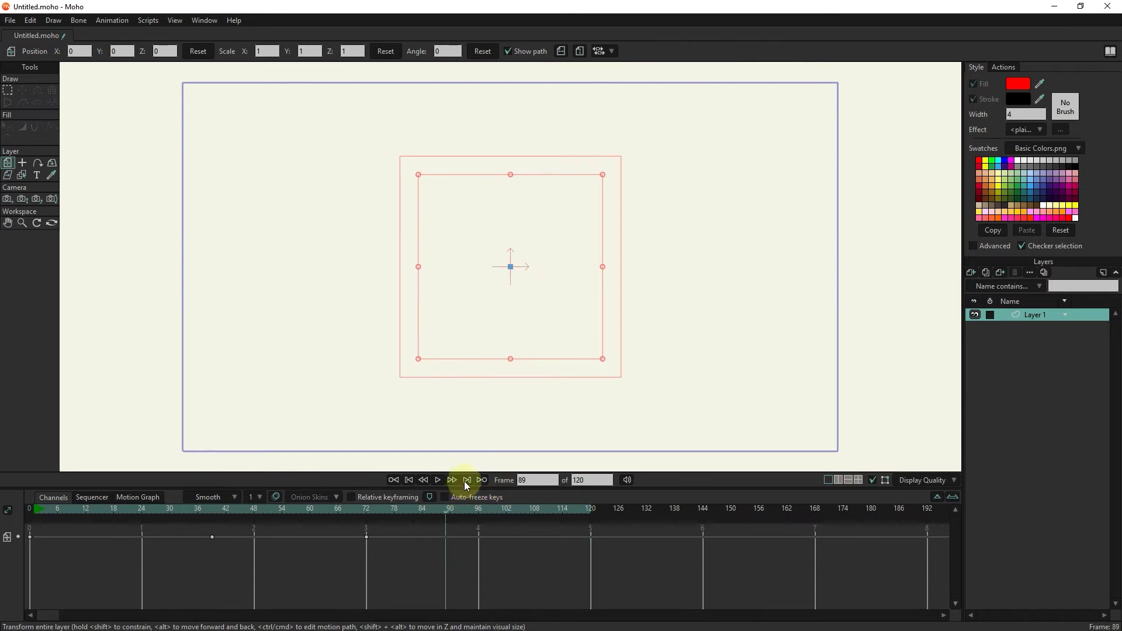
Replay, revisit keyframes 39 and 72, then marquee-select all three keyframes
key("space")
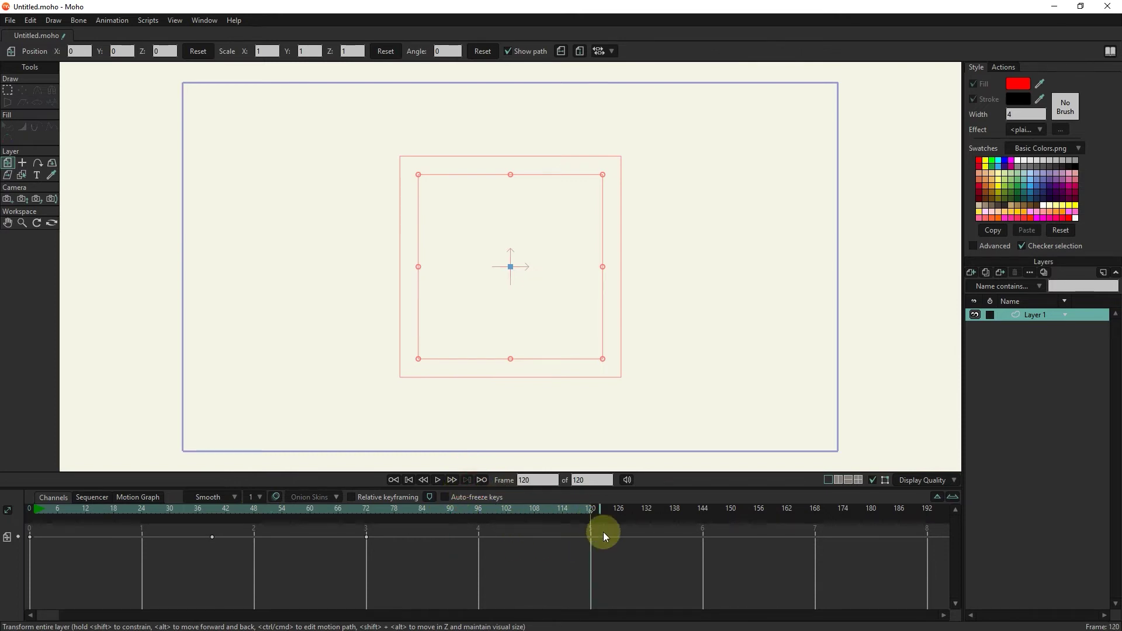
left_click(479, 479)
left_click(479, 479)
left_click(437, 480)
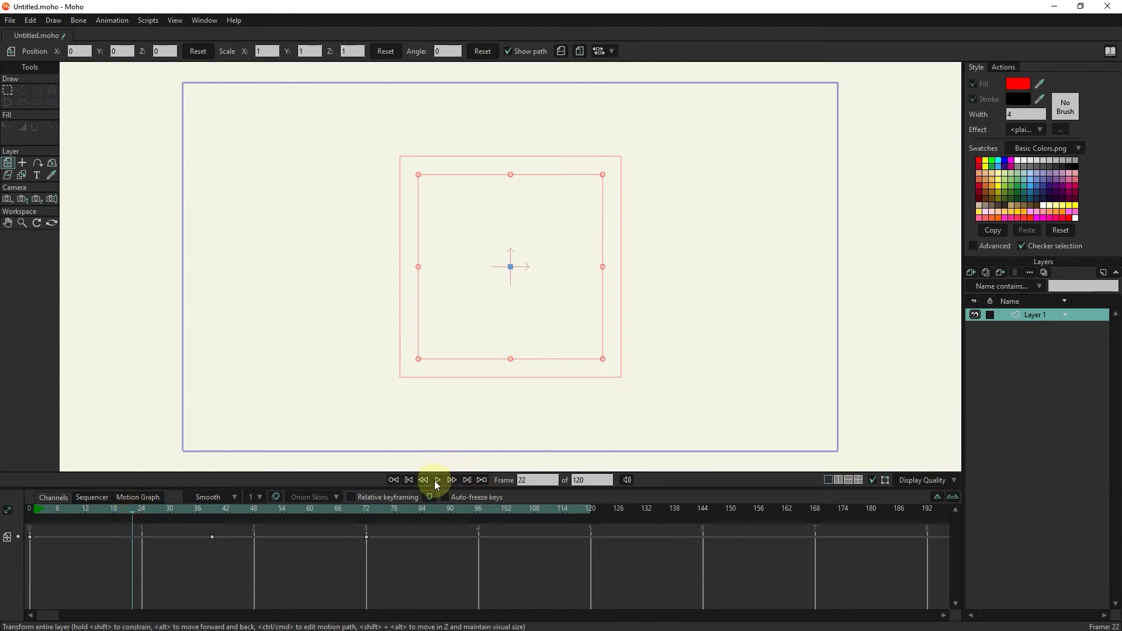
left_click(436, 480)
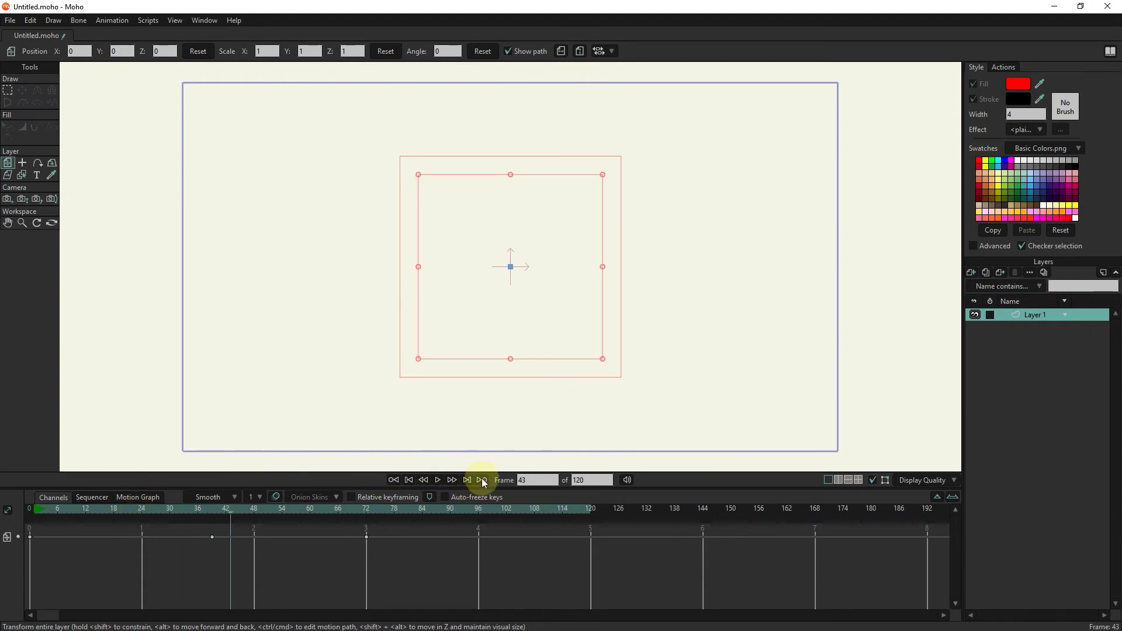
left_click(481, 480)
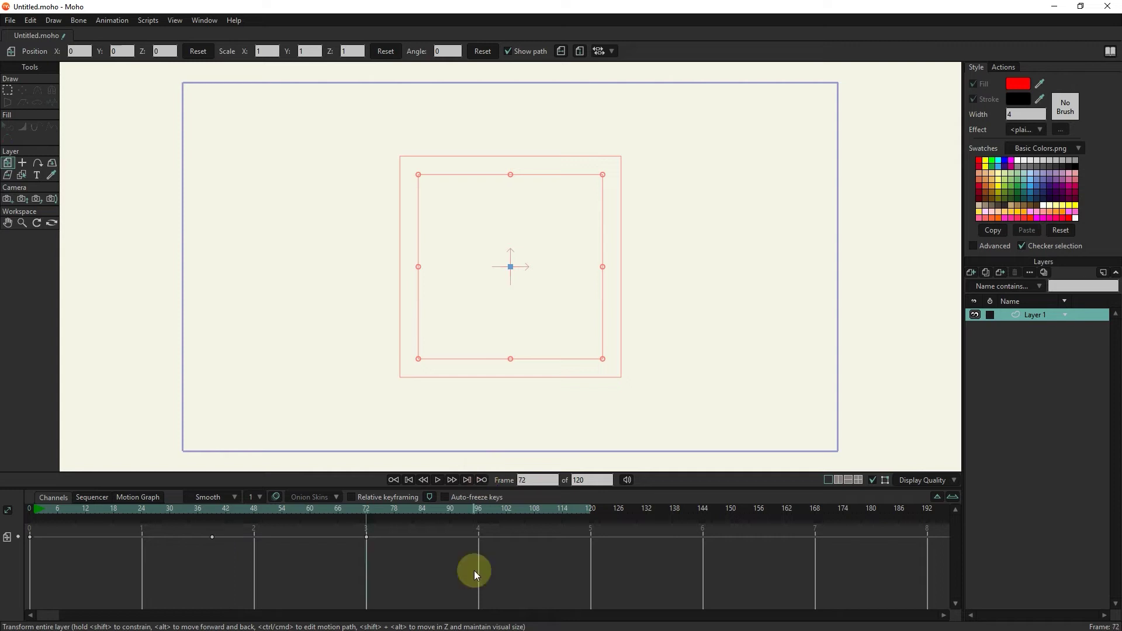
left_click_drag(385, 527, 3, 585)
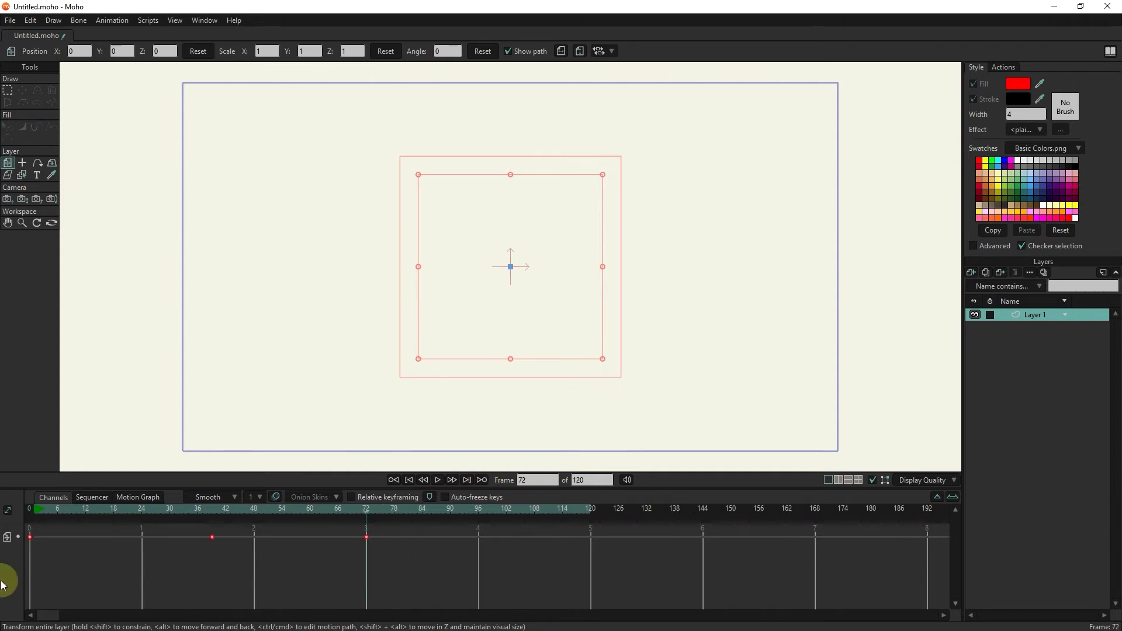
Delete Layer 1's keyframes, add a new vector layer, and start naming it 'c'
key("Delete")
left_click_drag(370, 513, 19, 525)
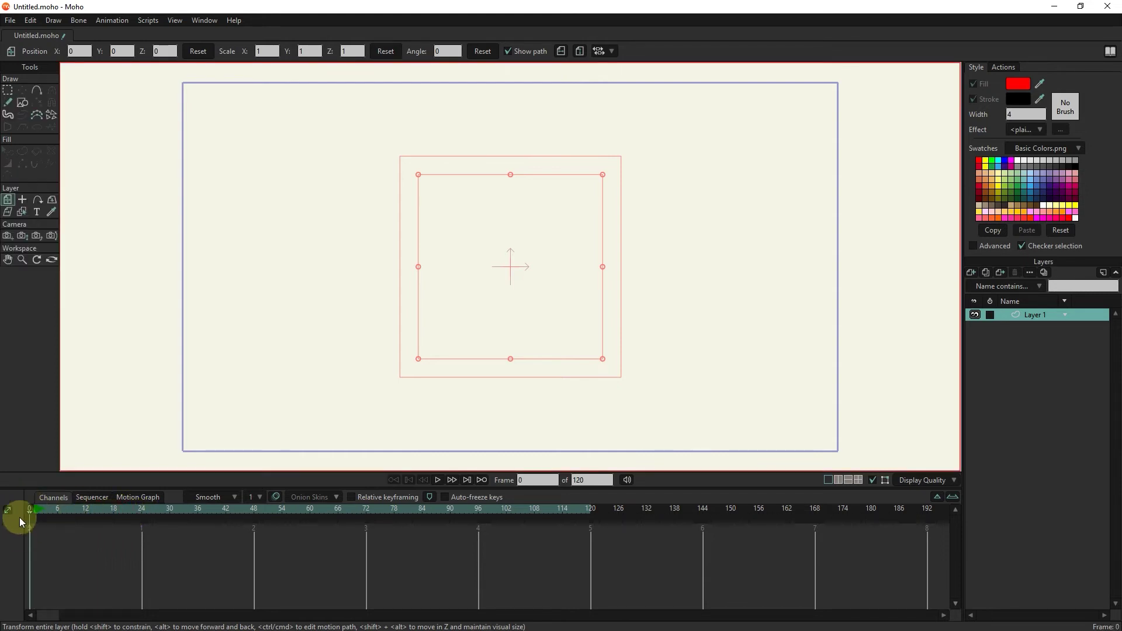
left_click(970, 272)
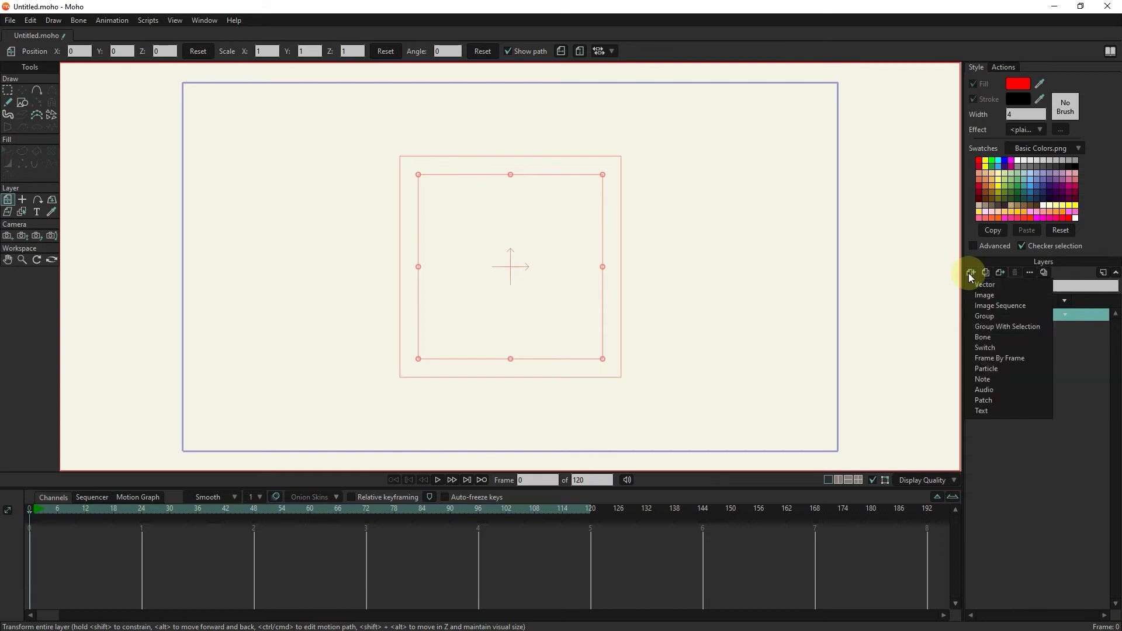
left_click(993, 285)
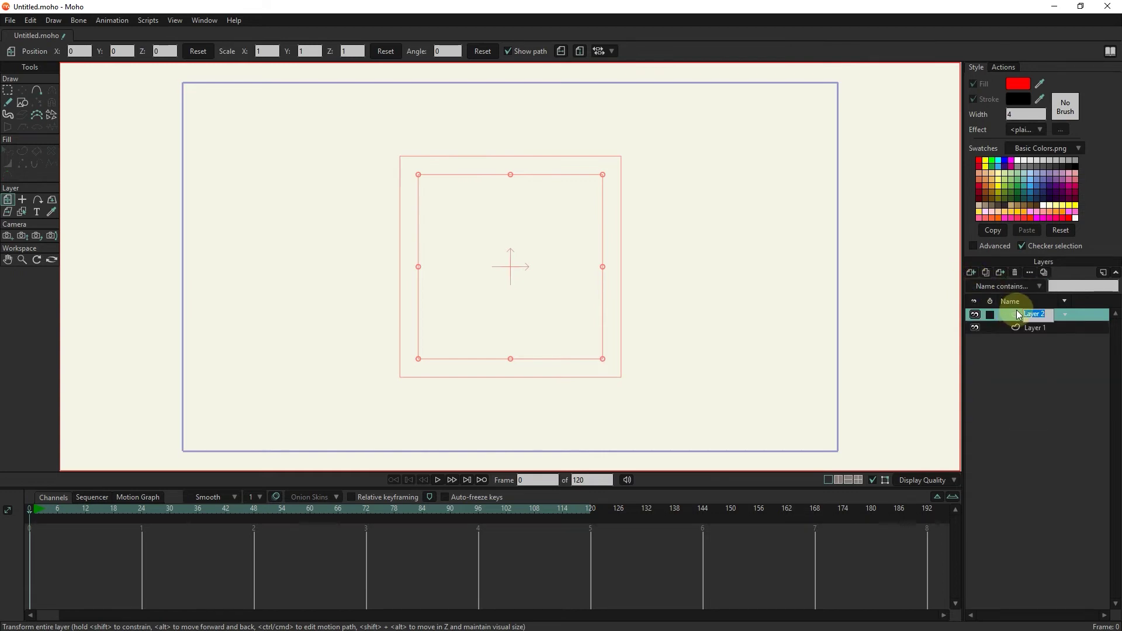
double_click(1011, 314)
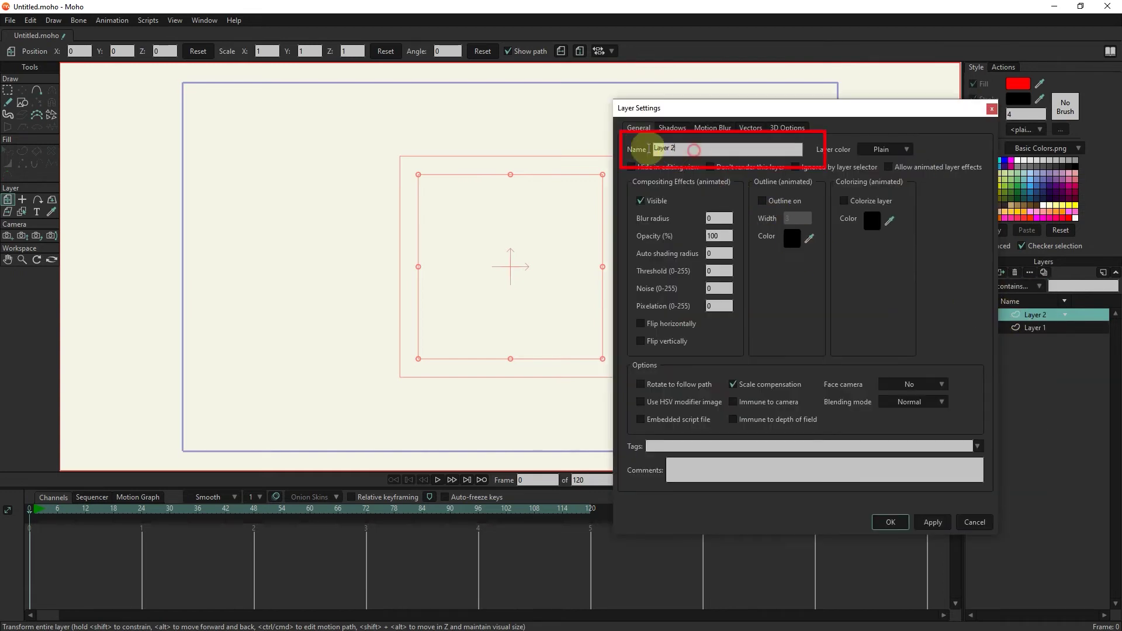
type("c1")
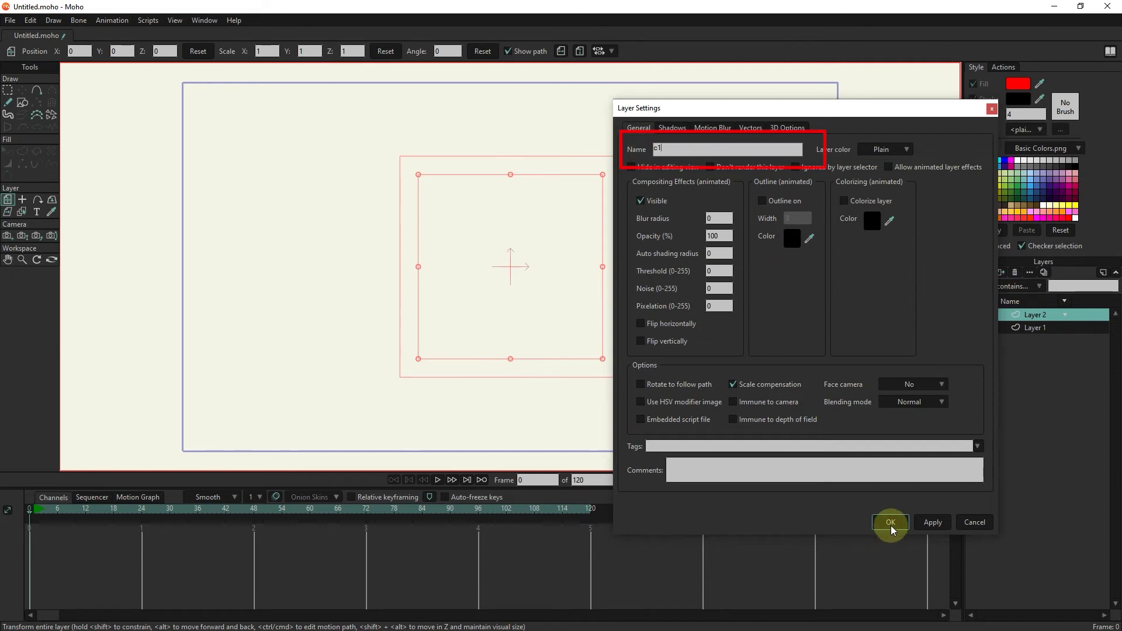
Name the layer c1 and draw a circle left of the frame centre
left_click(890, 521)
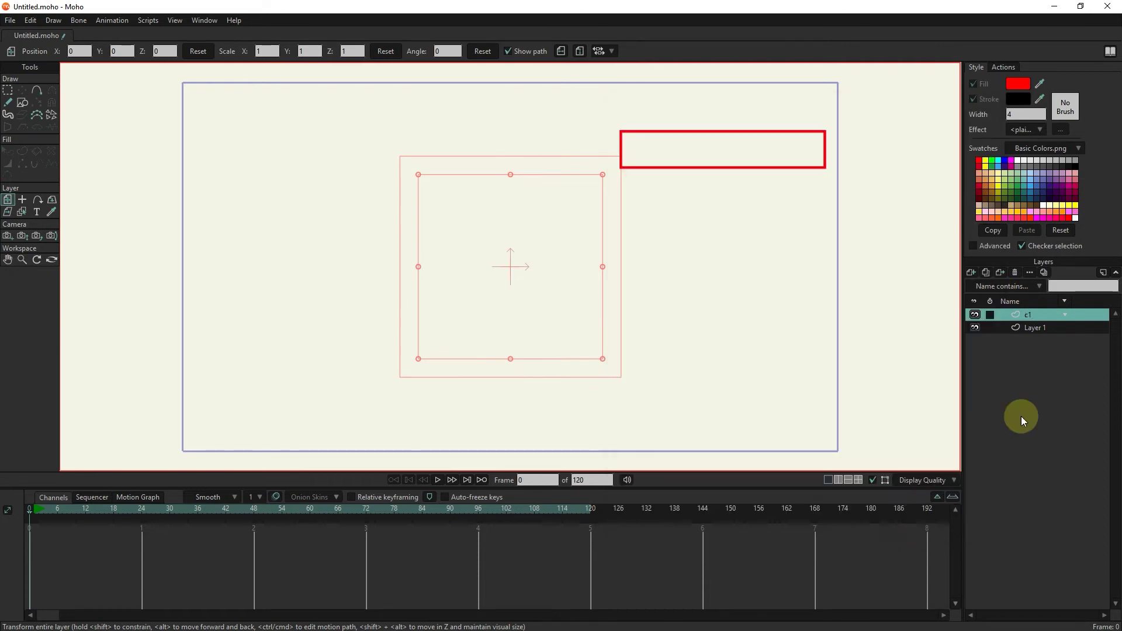
left_click(22, 102)
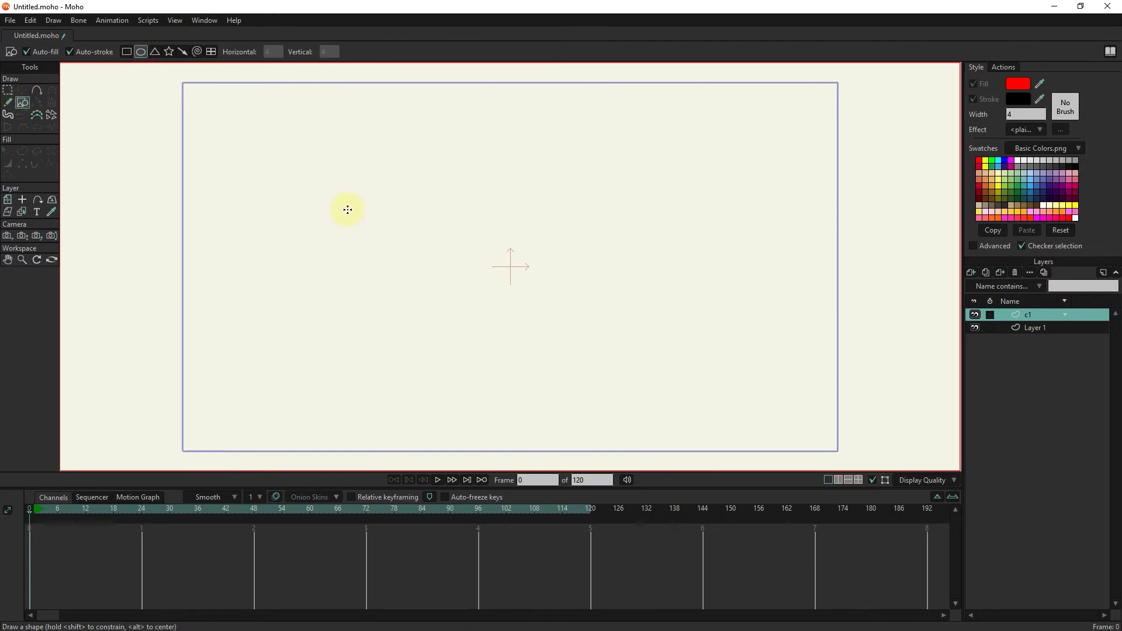
left_click_drag(345, 209, 412, 271)
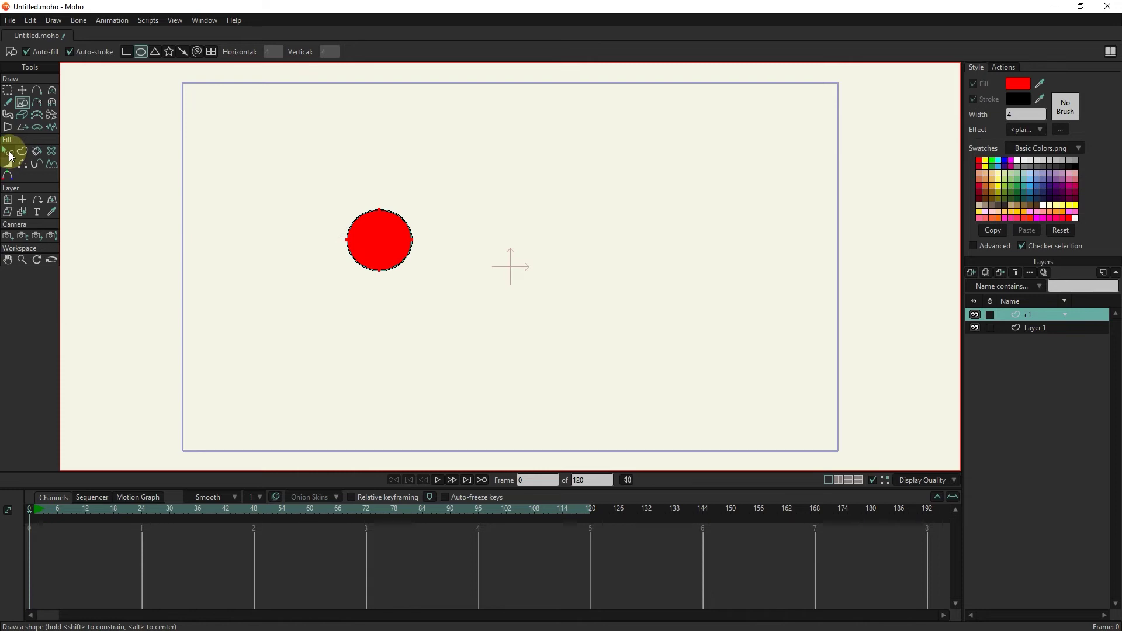
Change the circle's fill from red to light blue
left_click(8, 153)
left_click(359, 241)
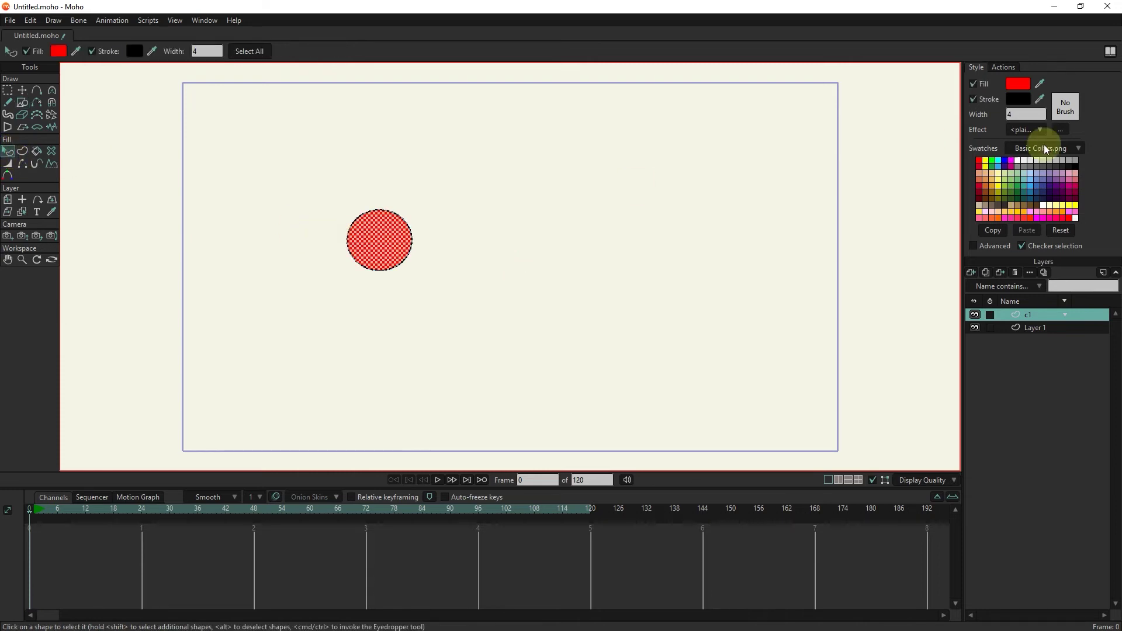
left_click(1039, 89)
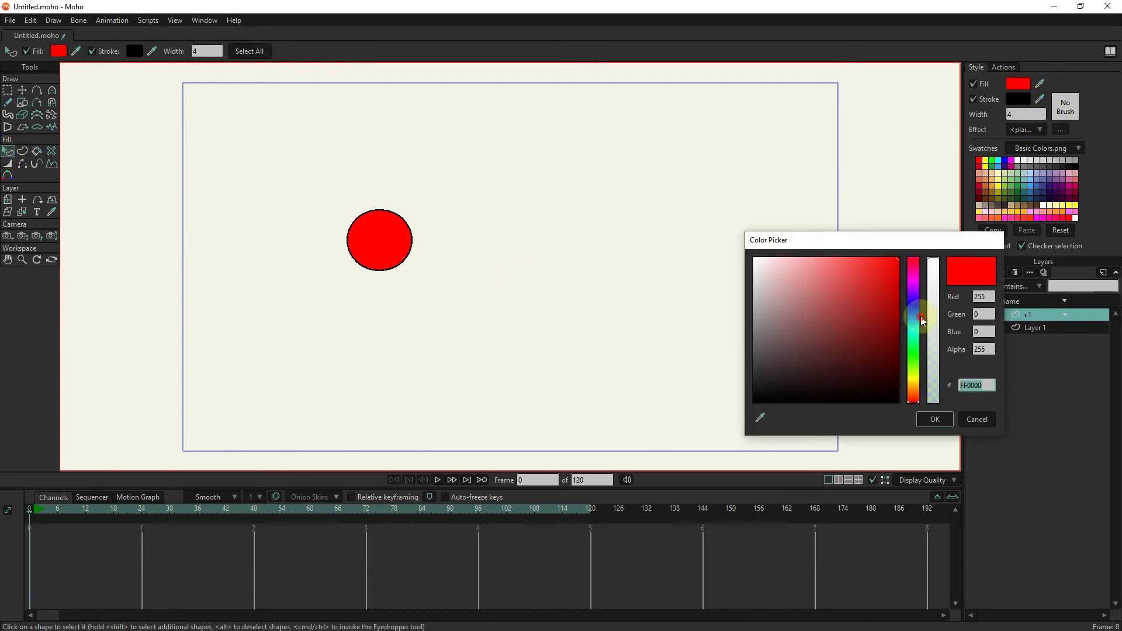
left_click(913, 322)
mouse_move(849, 278)
left_mouse_down()
mouse_move(839, 265)
mouse_move(858, 261)
left_mouse_up()
left_click(934, 419)
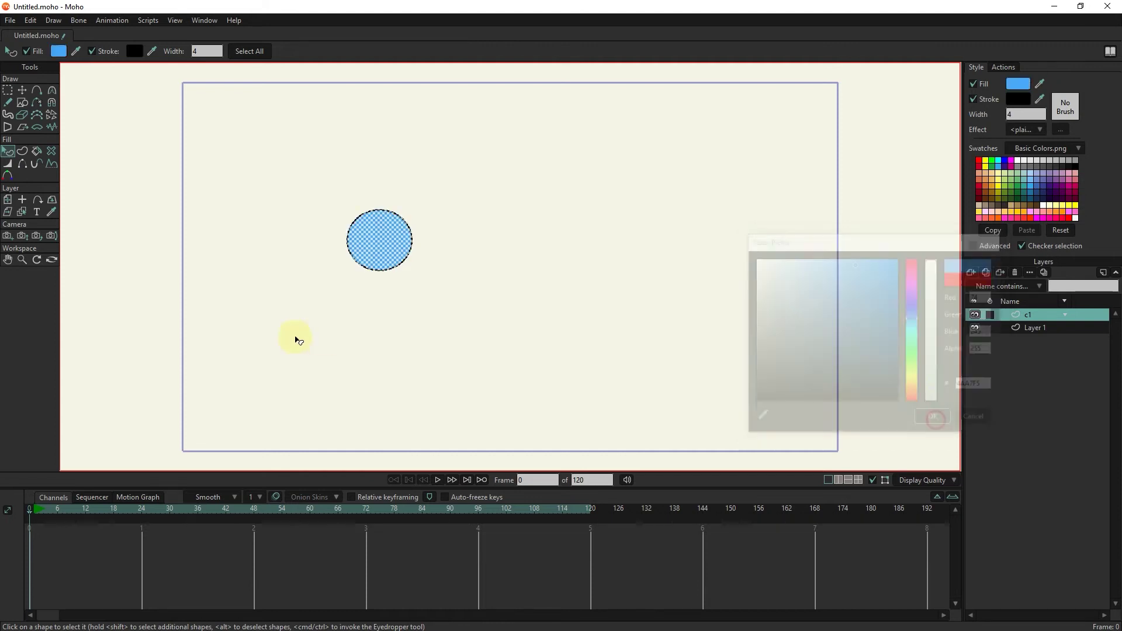
Move the c1 layer to the frame's left edge and set its origin at the circle's centre
left_click(8, 201)
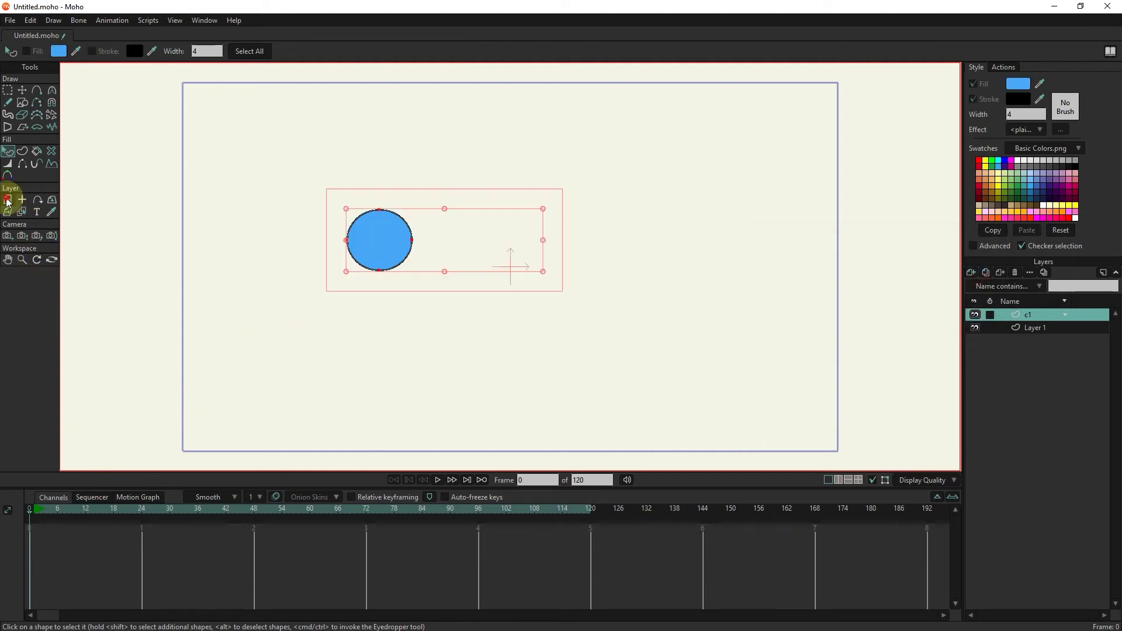
left_click_drag(391, 258, 240, 303)
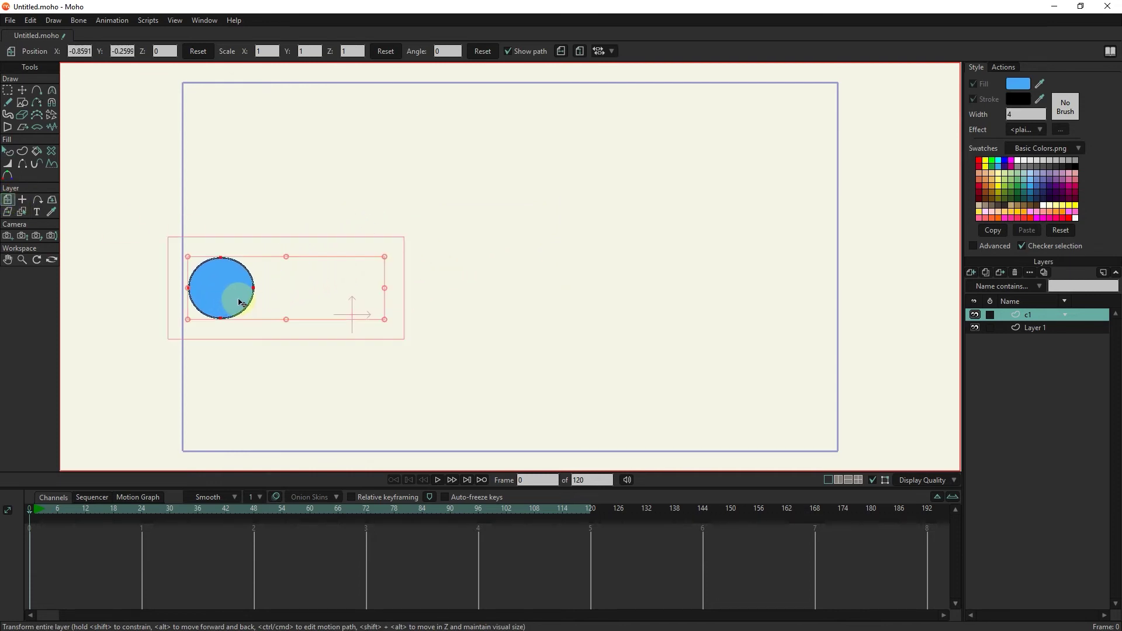
left_click(25, 200)
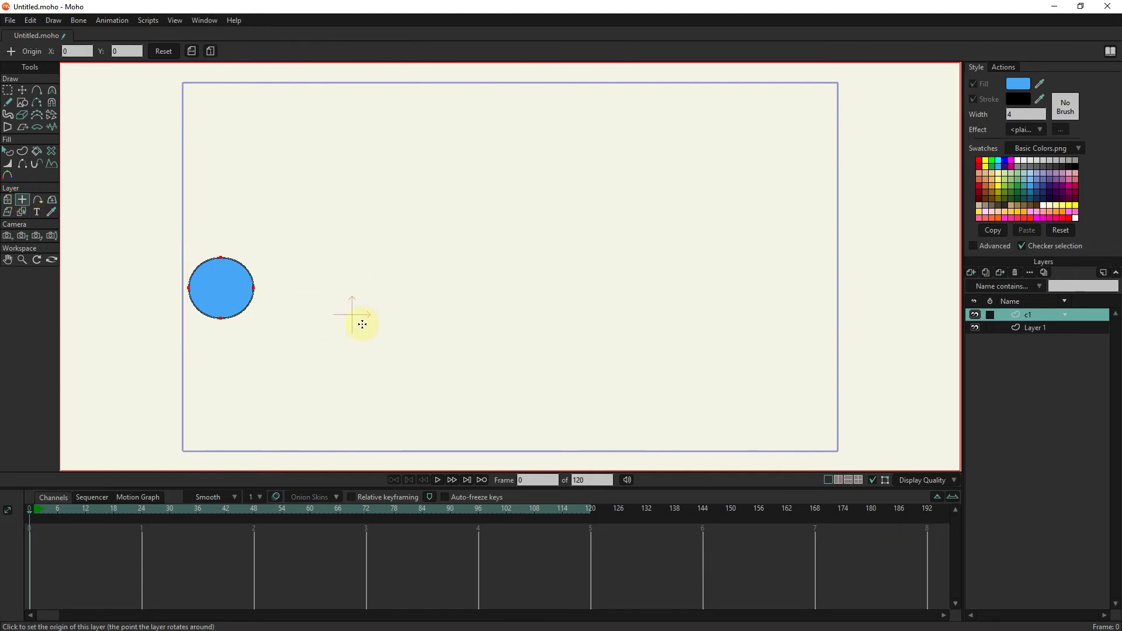
left_click(220, 289)
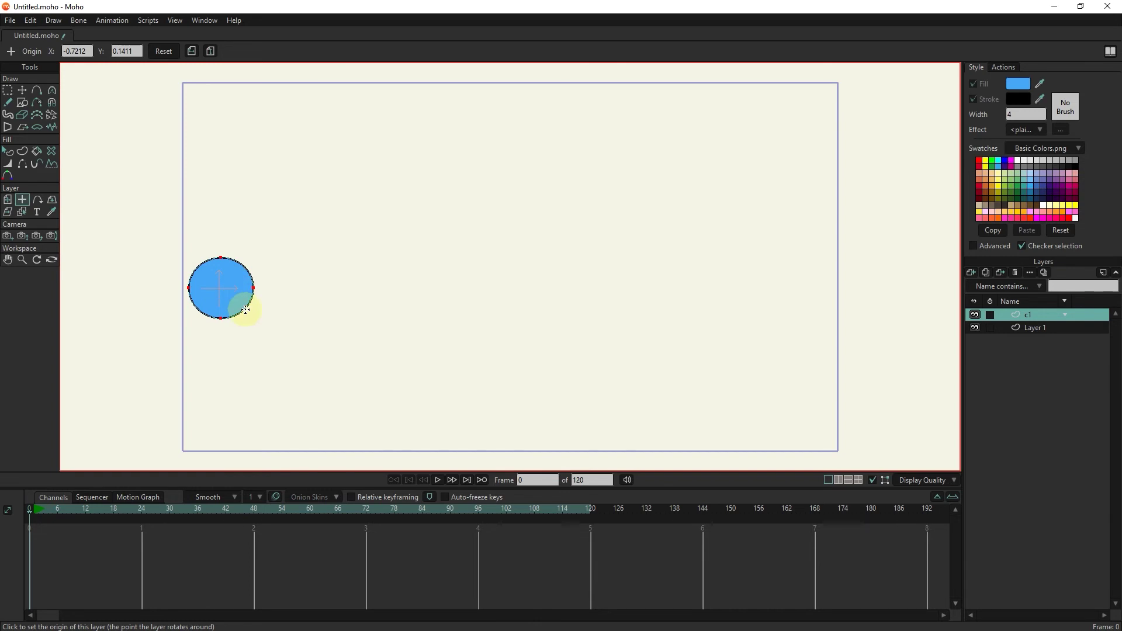
Key the circle at frame 0, then move it to the bottom centre (0.3709, -0.9732) at frame 18
left_click(34, 510)
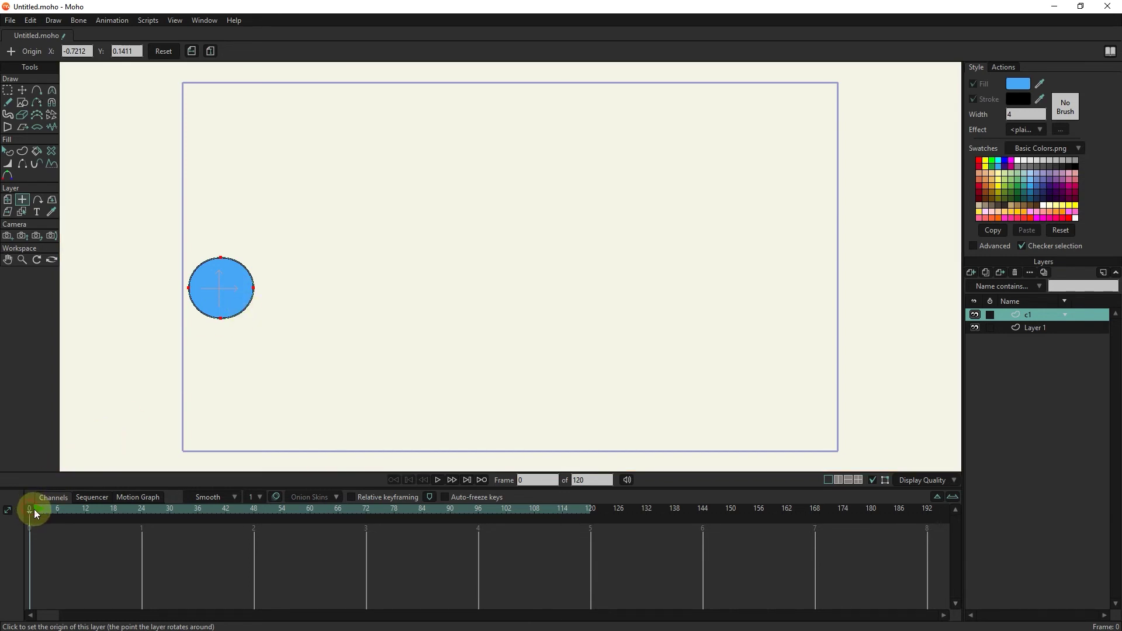
left_click(11, 166)
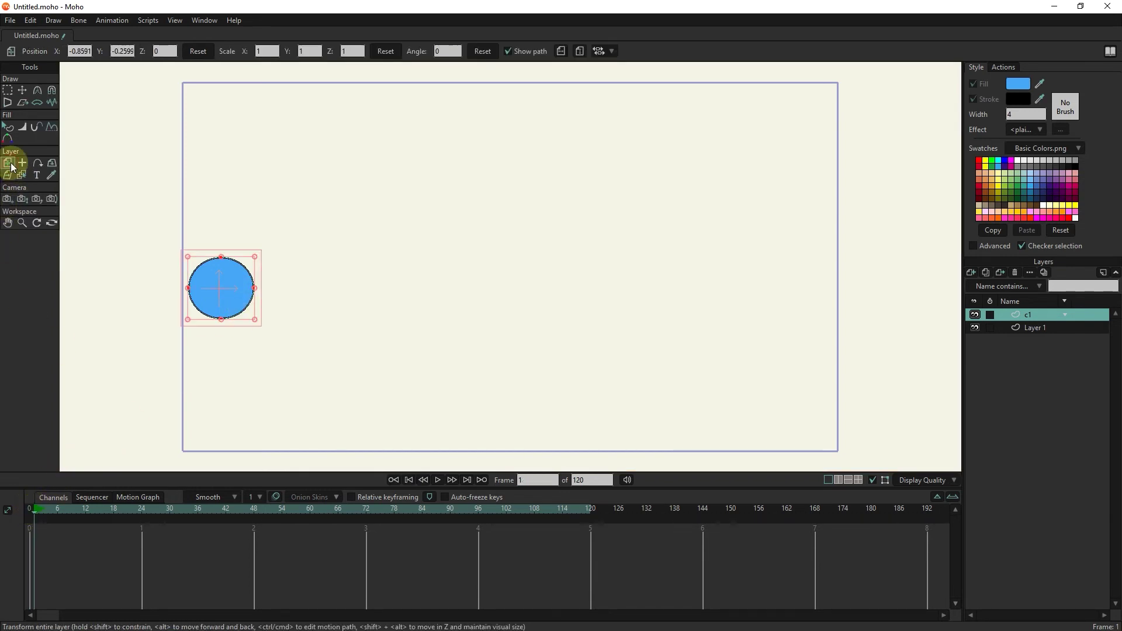
left_click(230, 296)
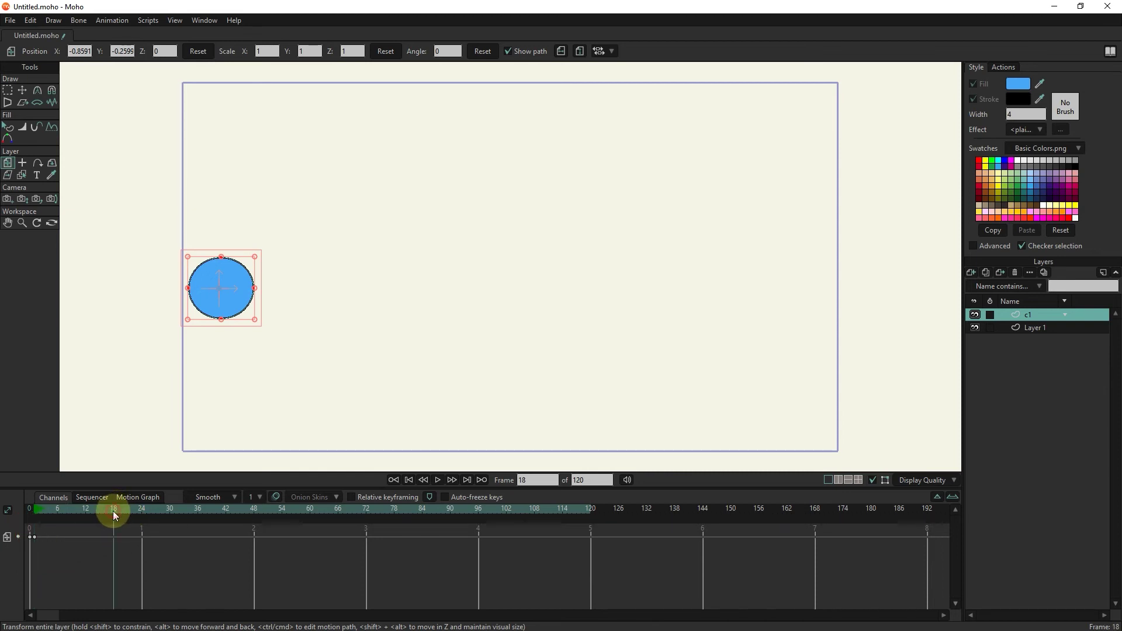
left_click(534, 480)
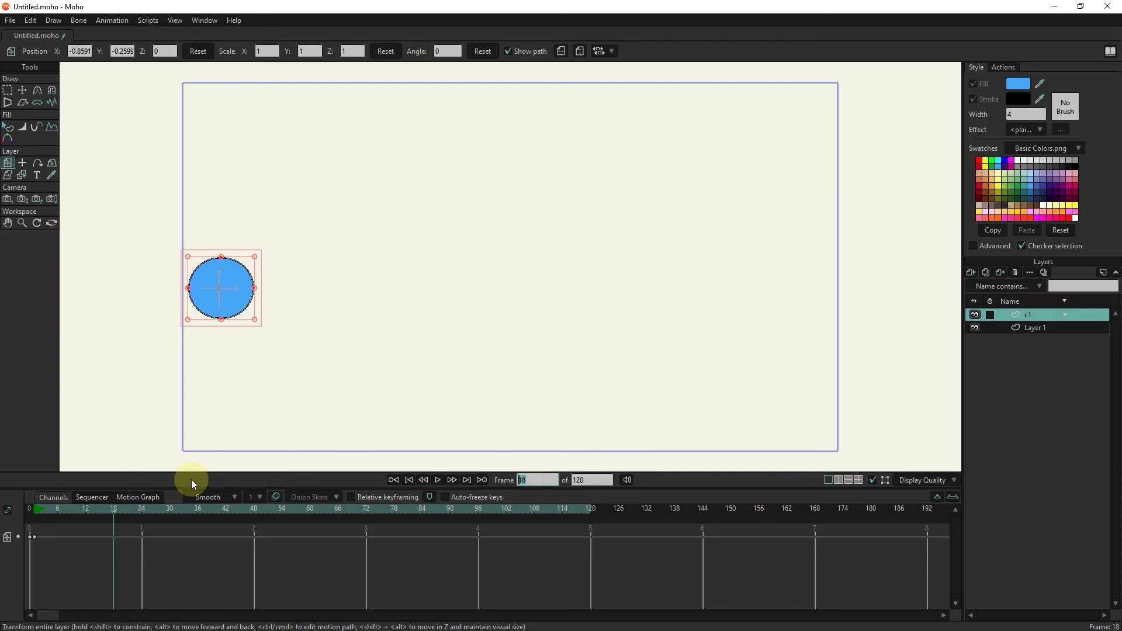
left_click_drag(228, 292, 465, 431)
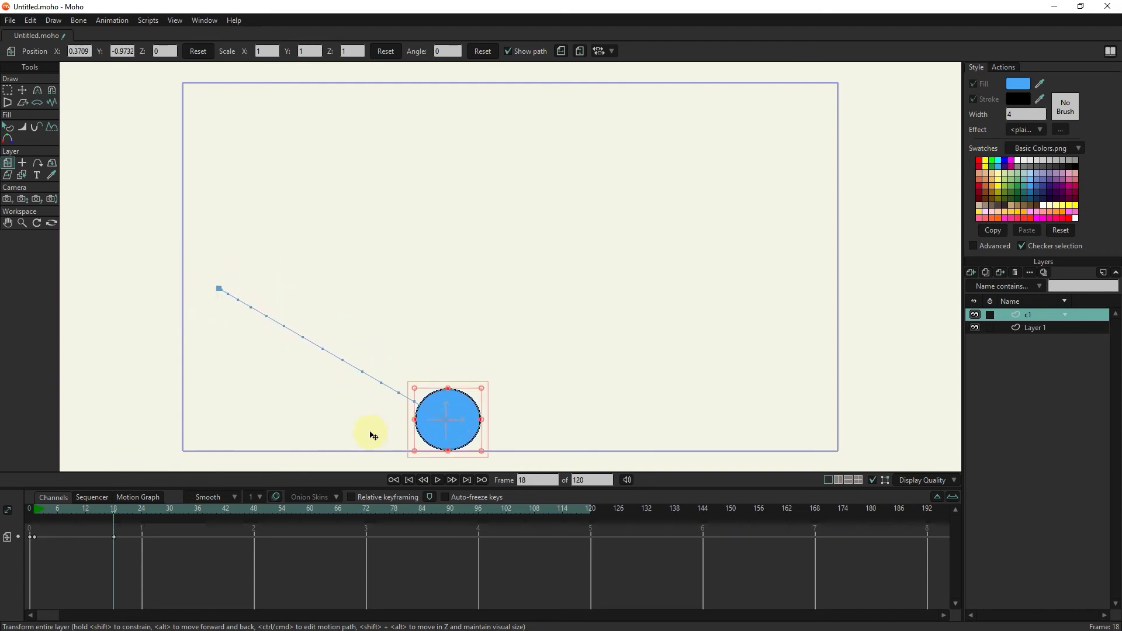
left_click_drag(104, 555, 103, 554)
At frame 36, move the circle up-right to 1.8450, -0.2695, then select all its keyframes
left_click(196, 511)
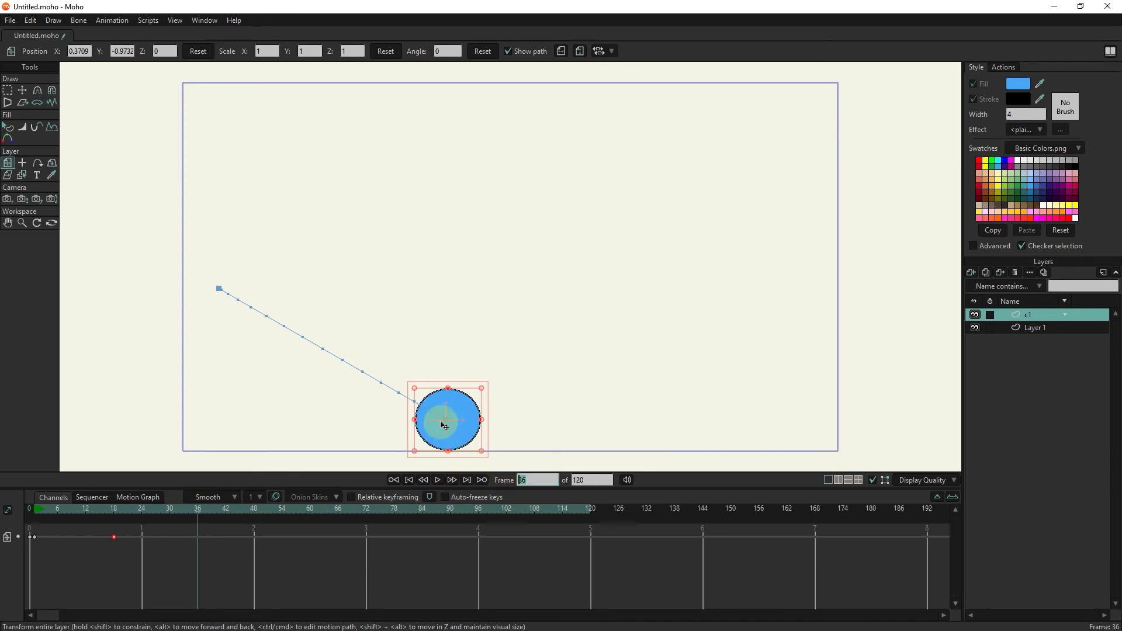
left_click_drag(445, 421, 721, 291)
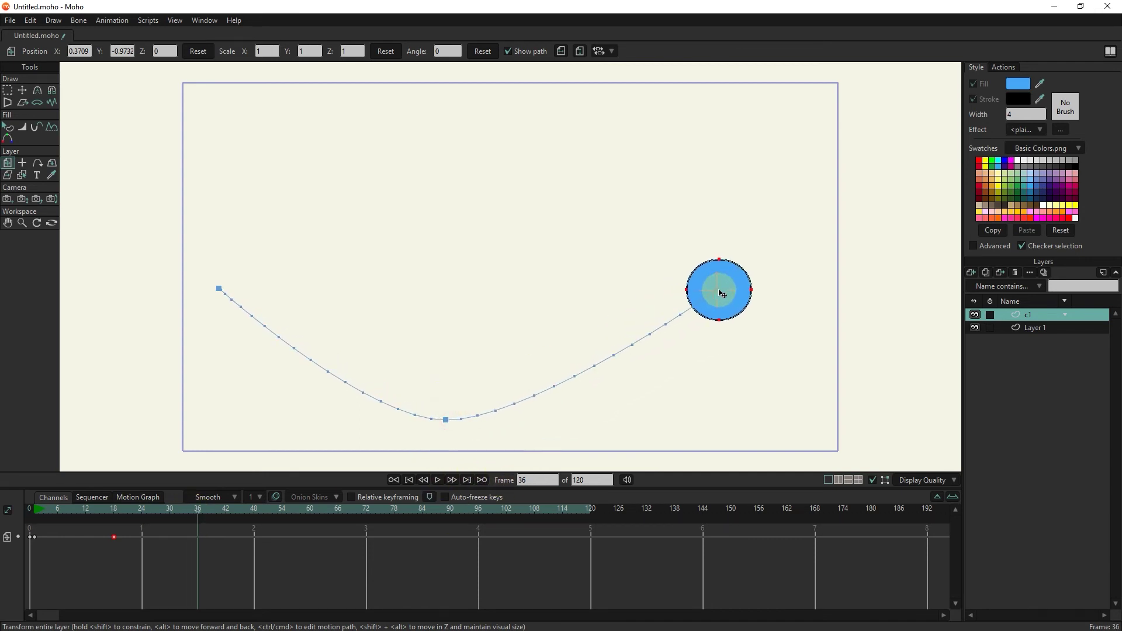
left_click(209, 545)
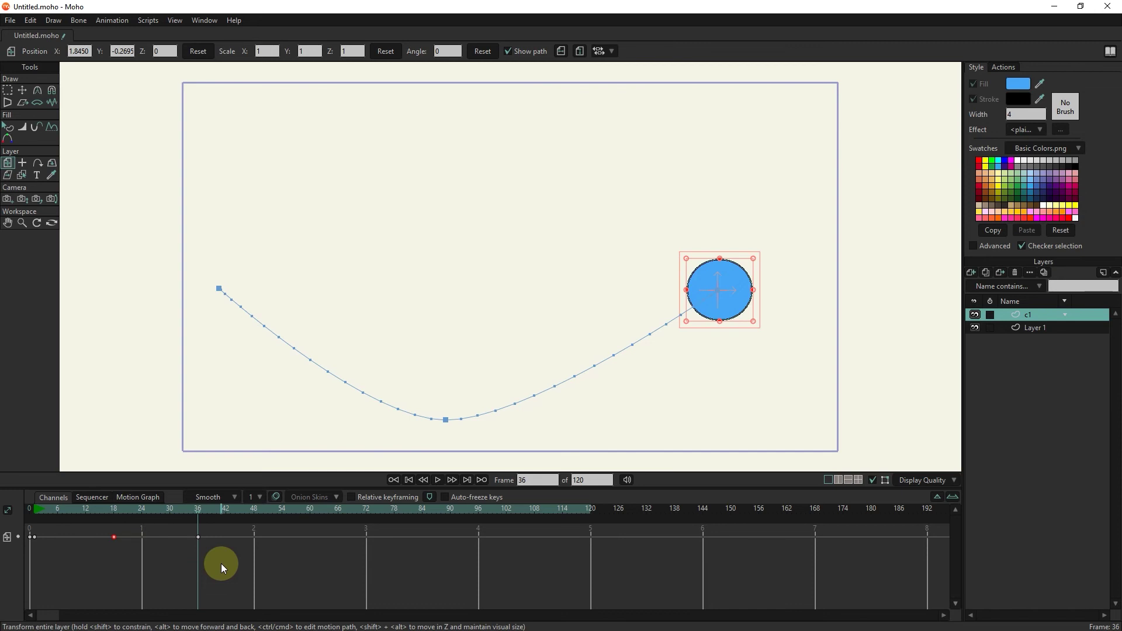
left_click_drag(185, 548, 30, 579)
left_click_drag(217, 532, 34, 561)
right_click(197, 536)
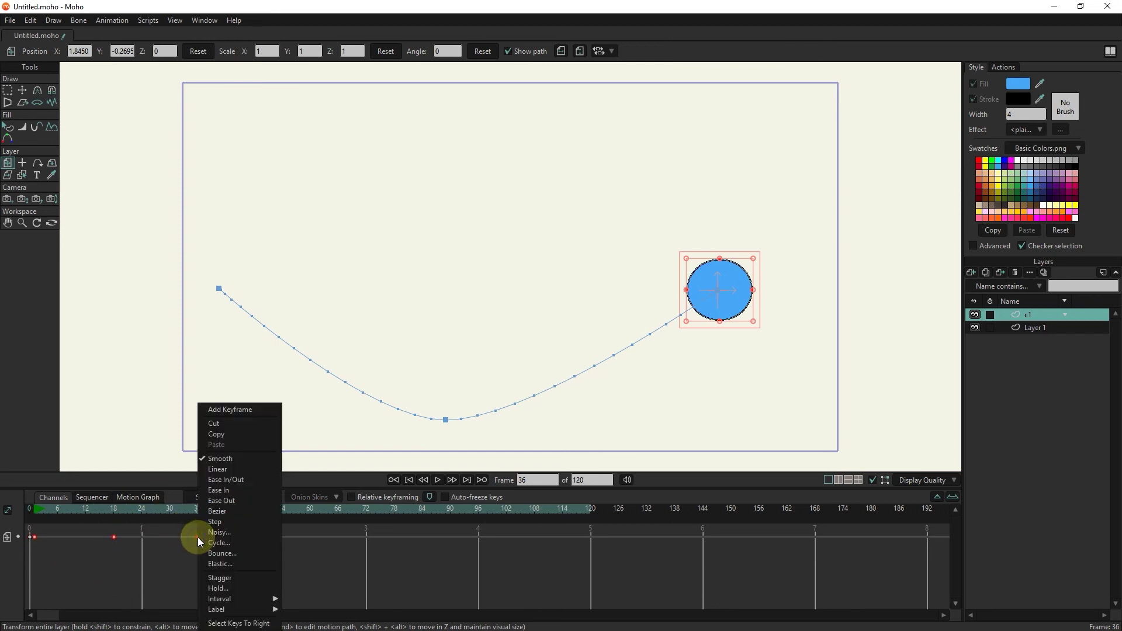
left_click(150, 538)
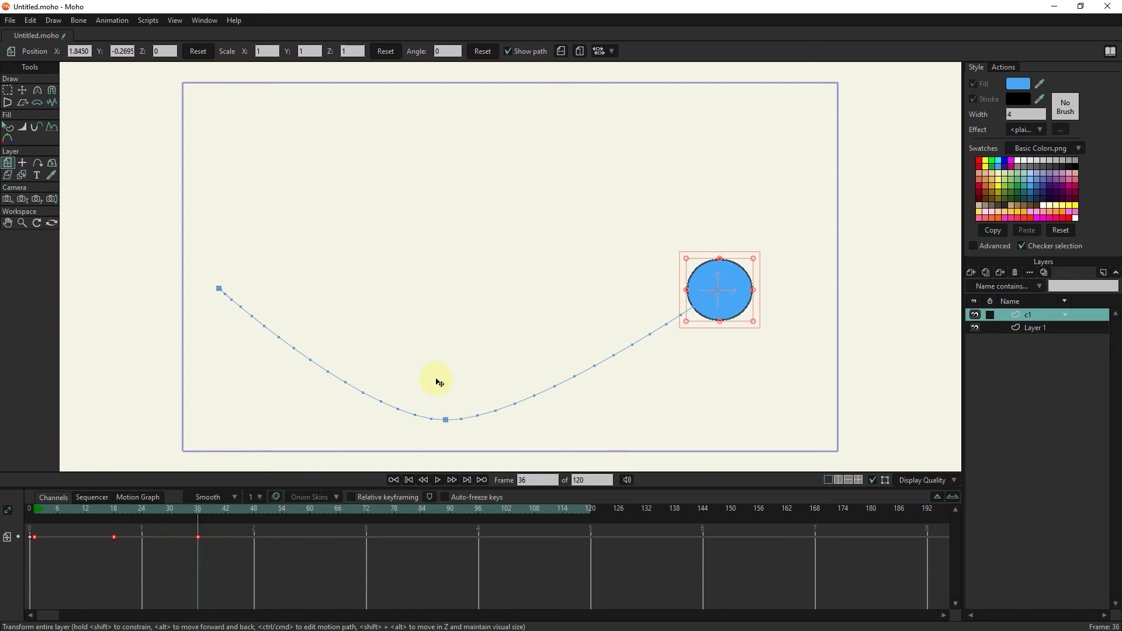
right_click(195, 536)
left_click(218, 465)
right_click(198, 535)
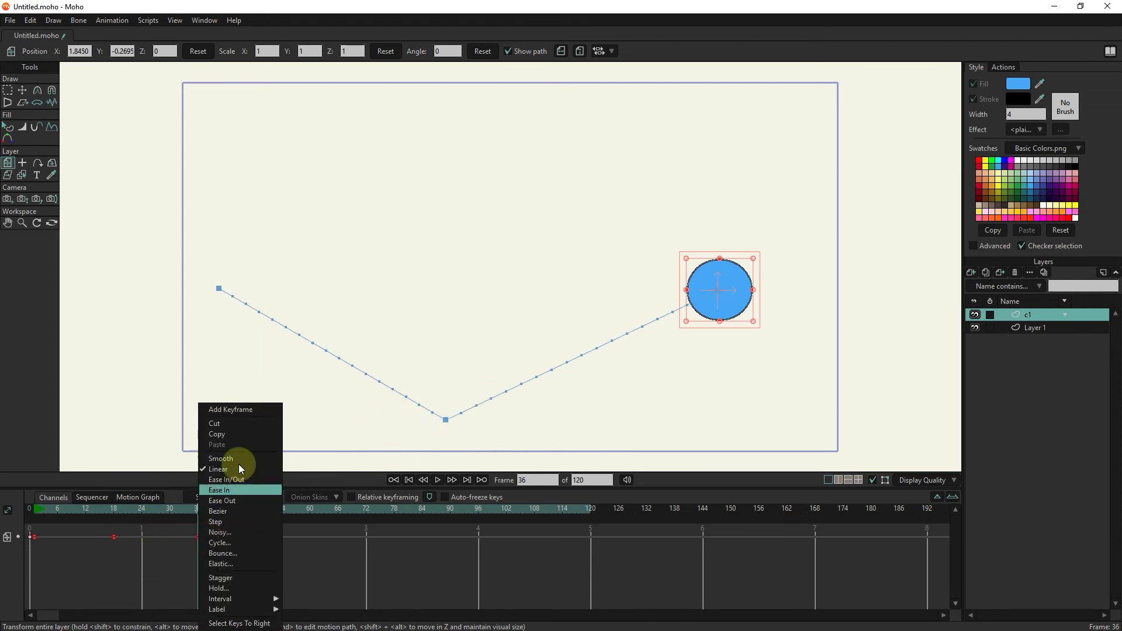
left_click(222, 466)
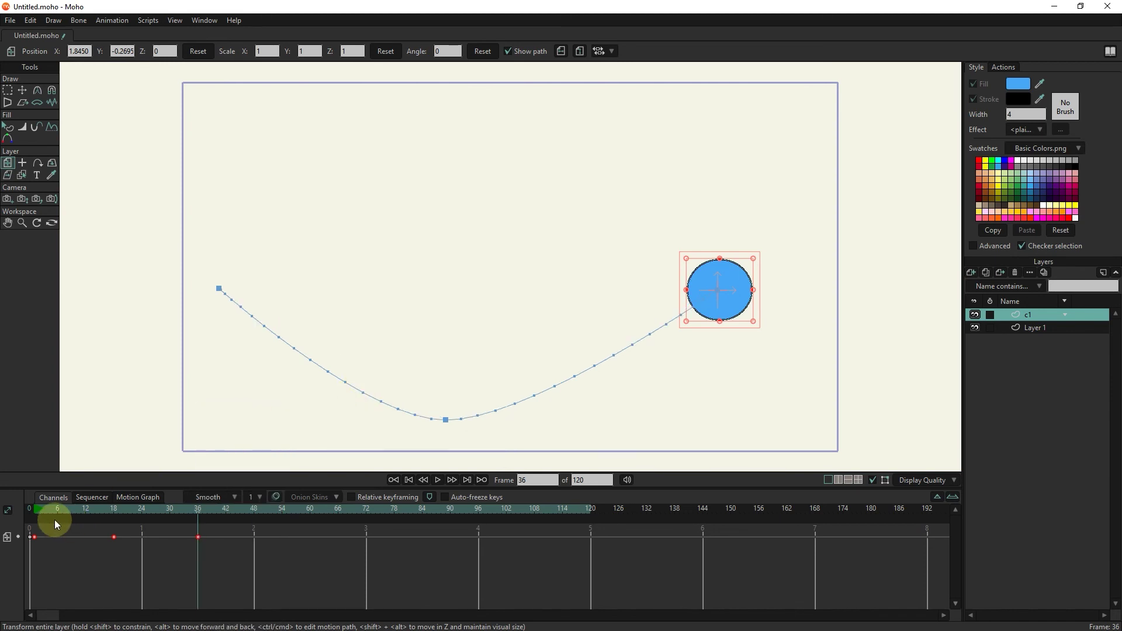
left_click_drag(50, 515, 36, 515)
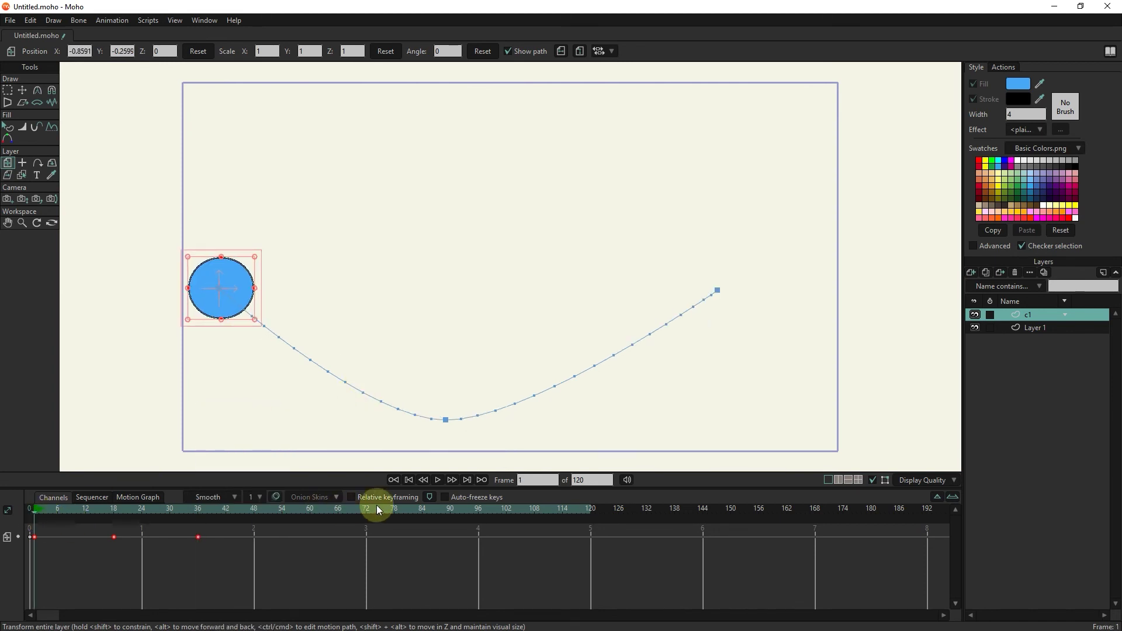
left_click(437, 479)
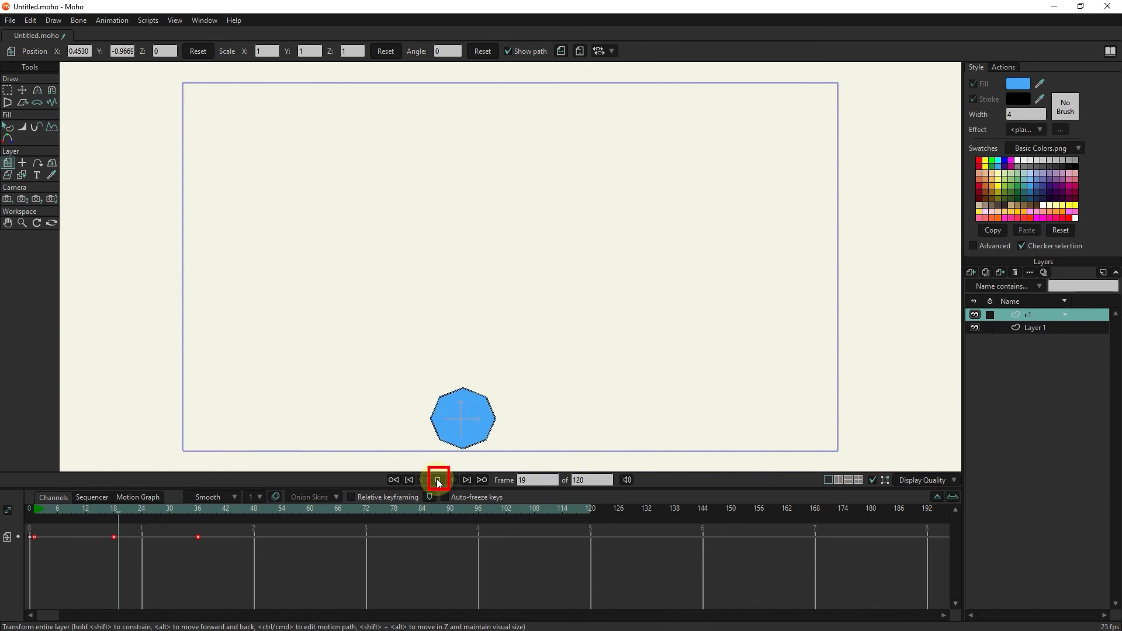
left_click(437, 480)
left_click_drag(48, 514, 34, 513)
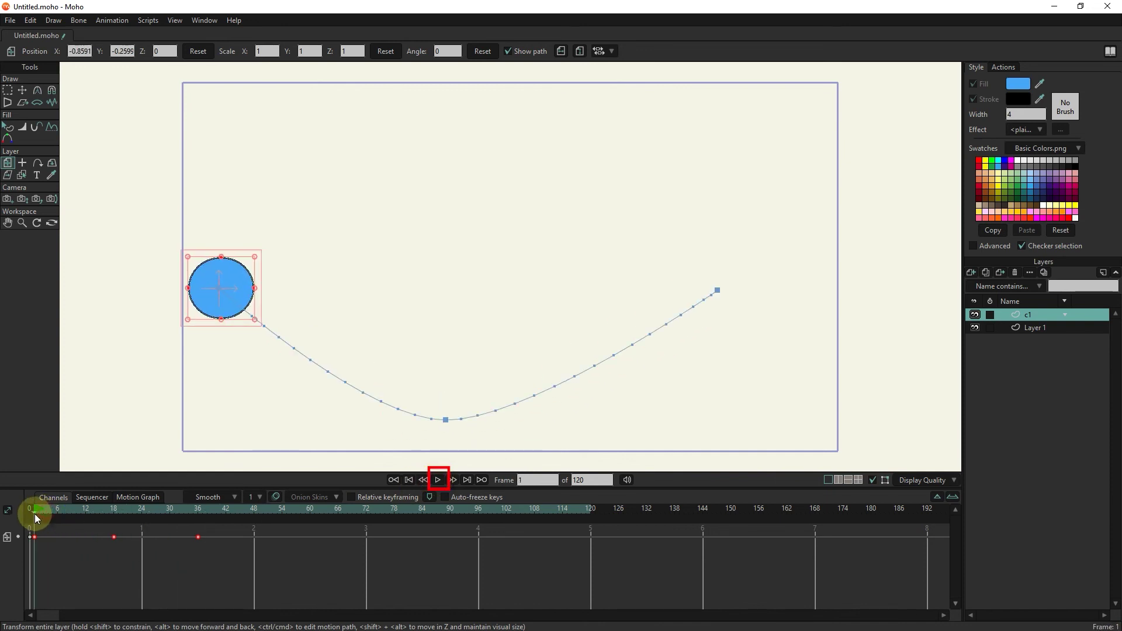
left_click(437, 479)
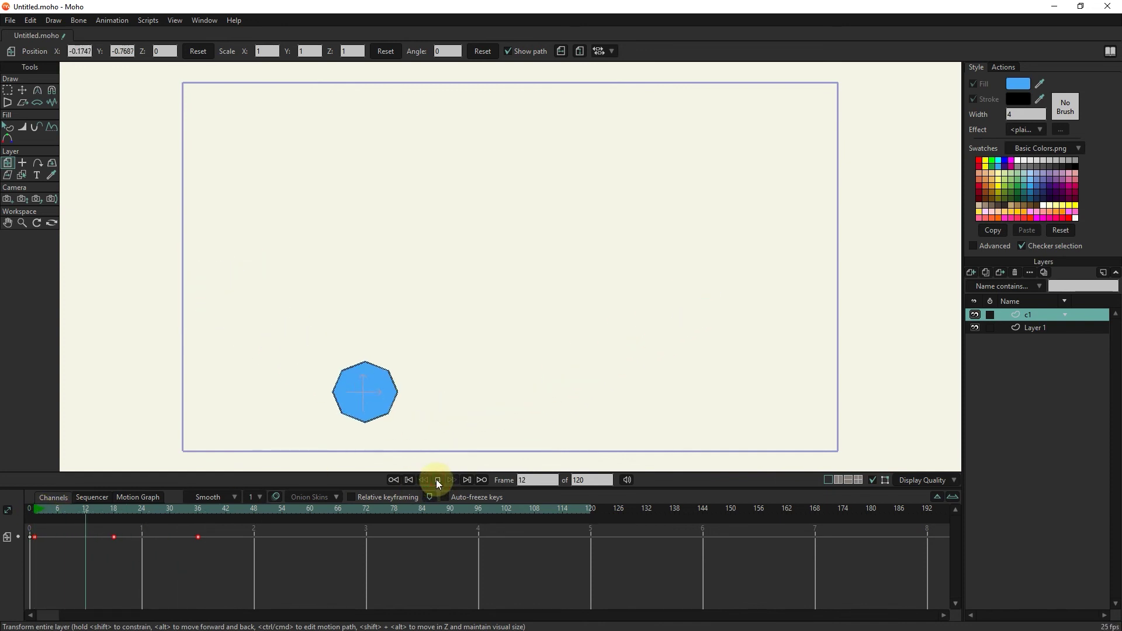
left_click(437, 480)
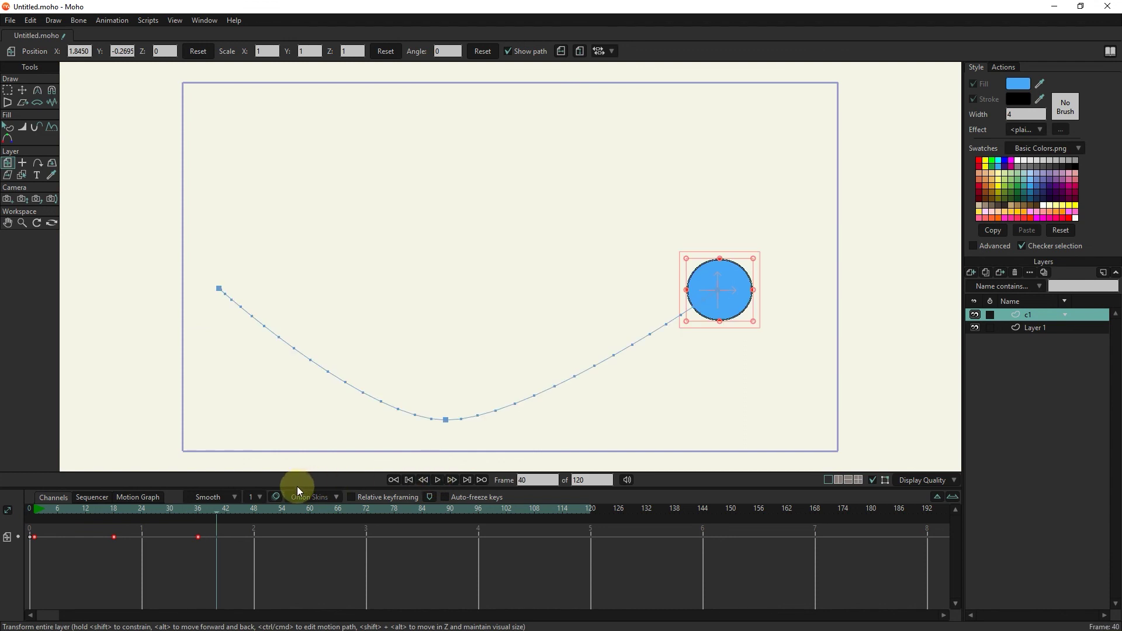
right_click(213, 508, "alt")
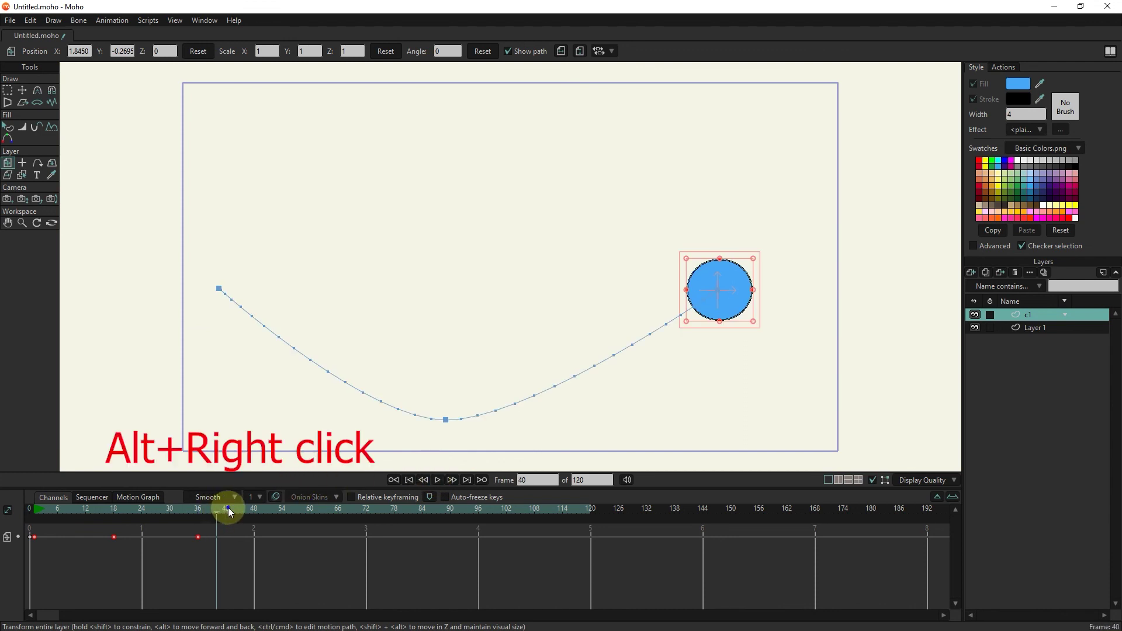
Set frame 42 as the animation's end, then play it back and stop at frame 31
right_click(229, 509, "alt")
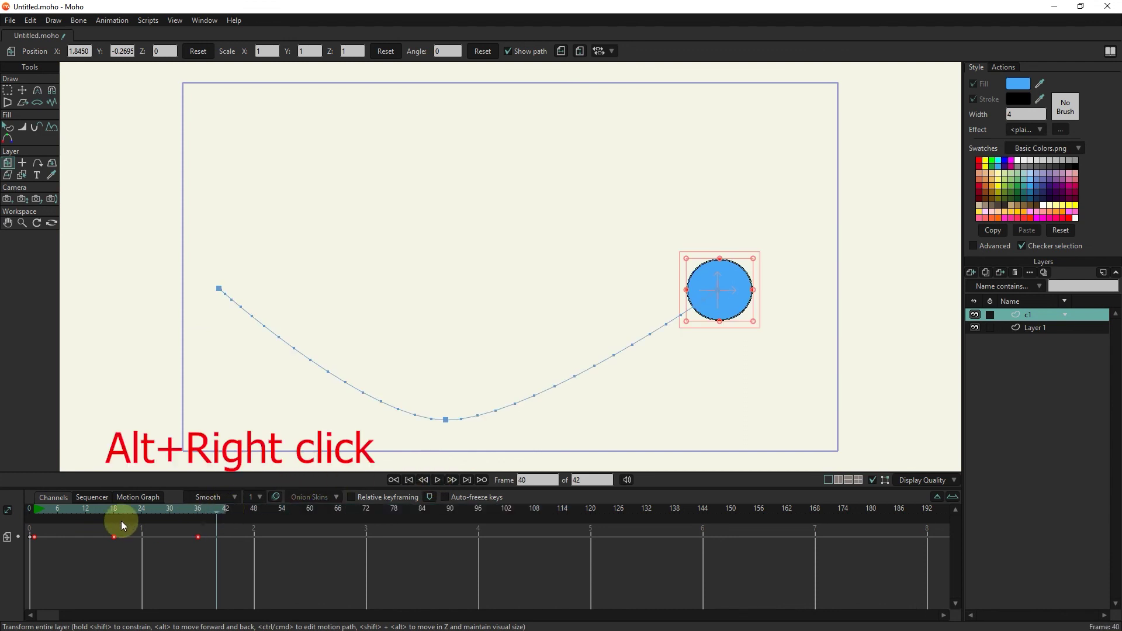
left_click(440, 477)
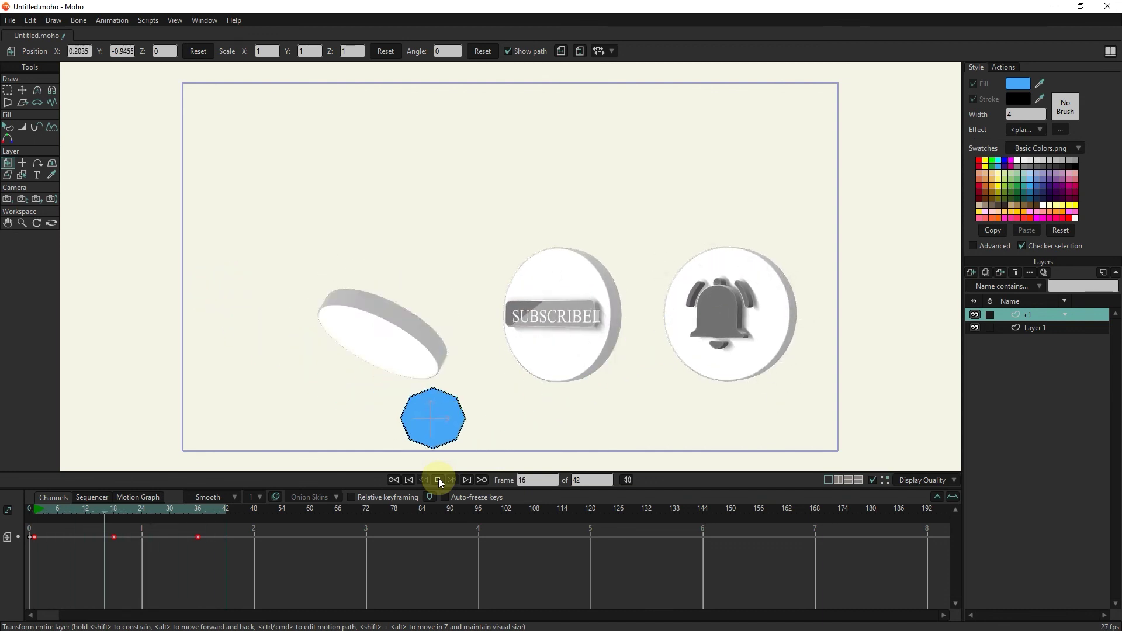
left_click(438, 480)
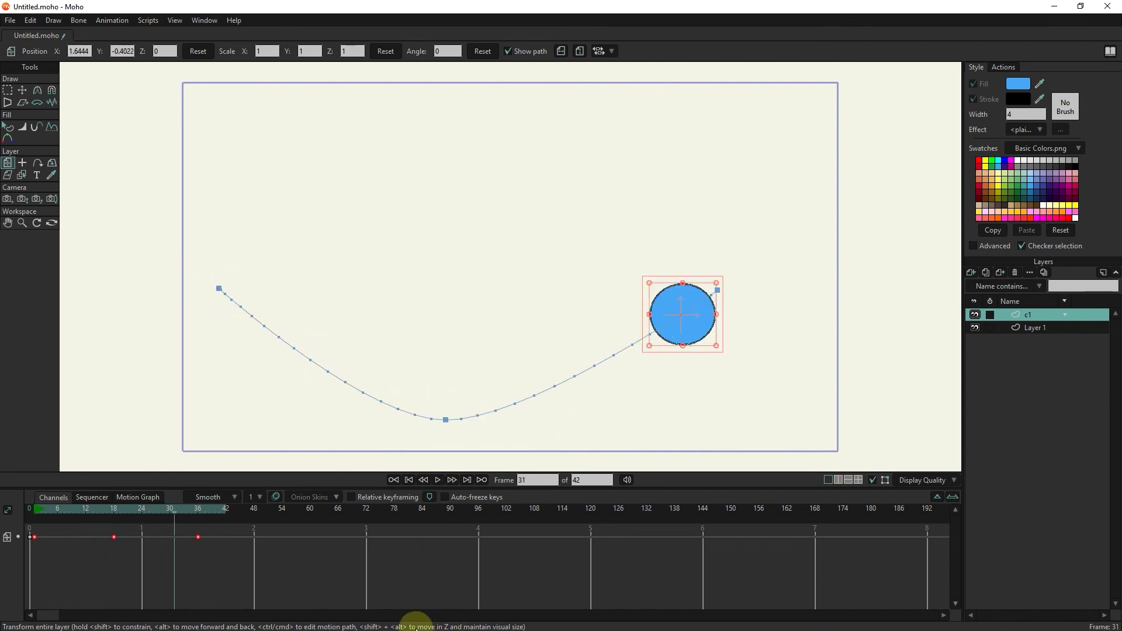